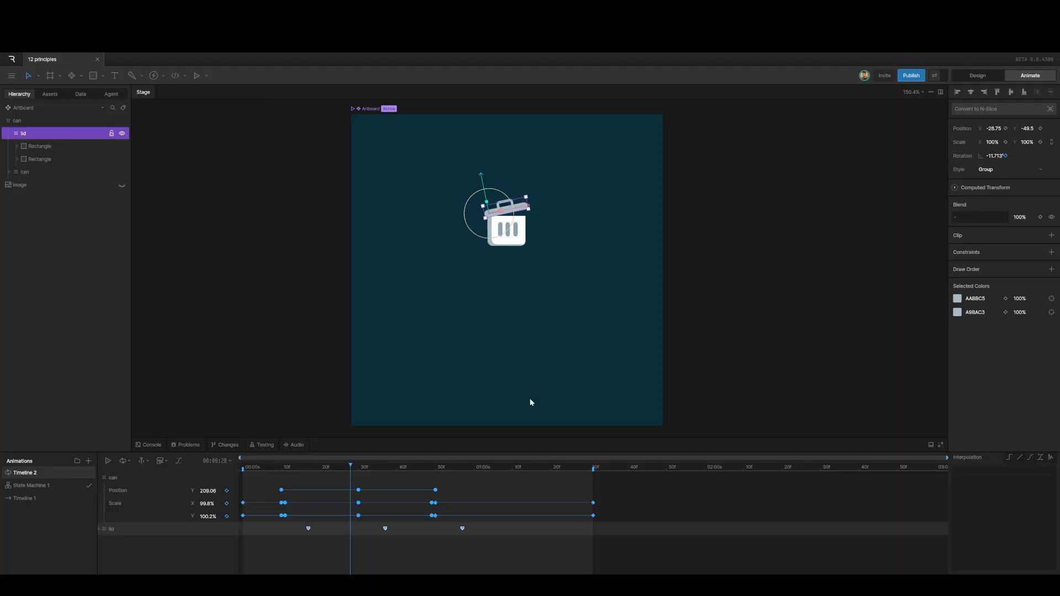
Step: Play back the Timeline 2 trash can animation from its start to review the reference motion
{"action": "left_click_drag", "start_coordinate": [351, 469], "coordinate": [244, 470]}
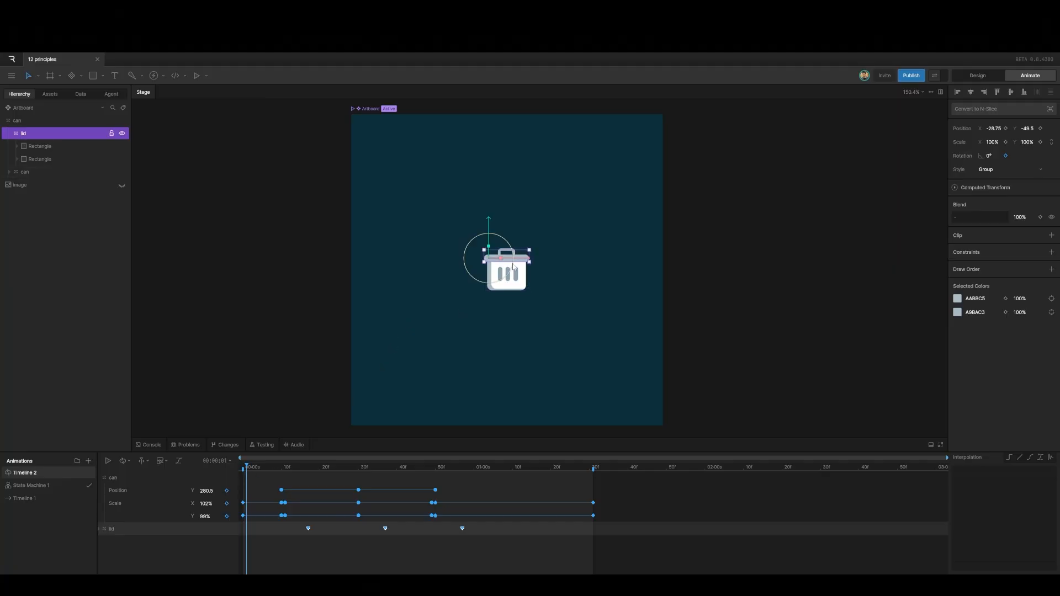
{"action": "key", "text": "space"}
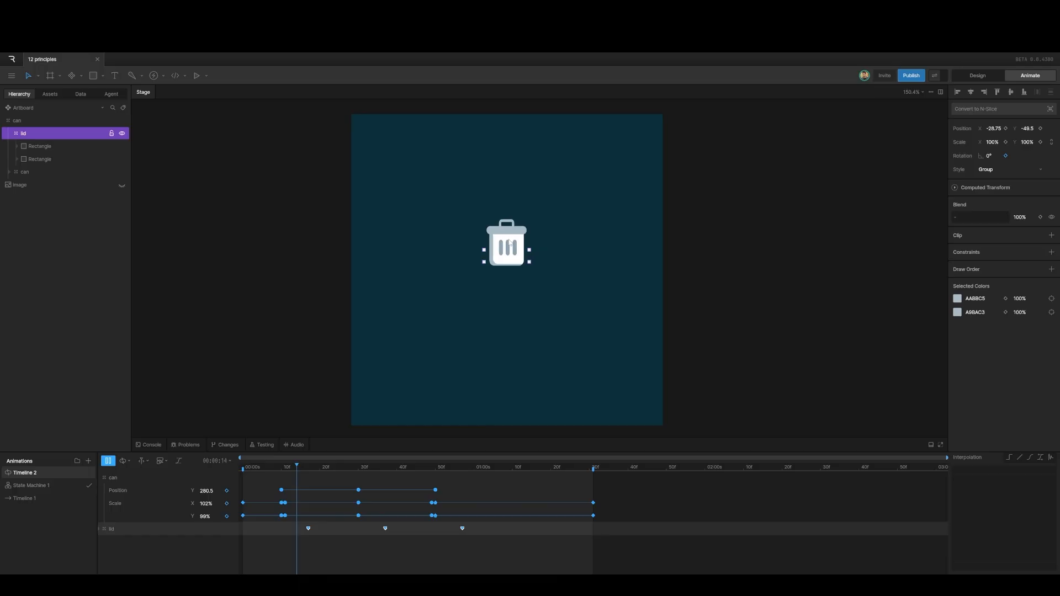
{"action": "key", "text": "space"}
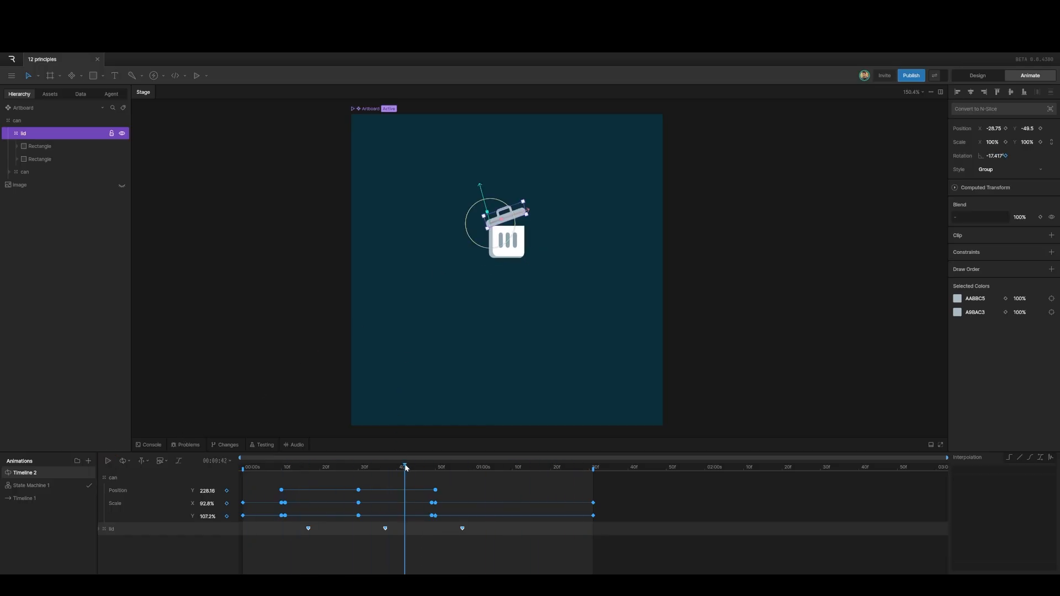
{"action": "left_click_drag", "start_coordinate": [406, 469], "coordinate": [242, 486]}
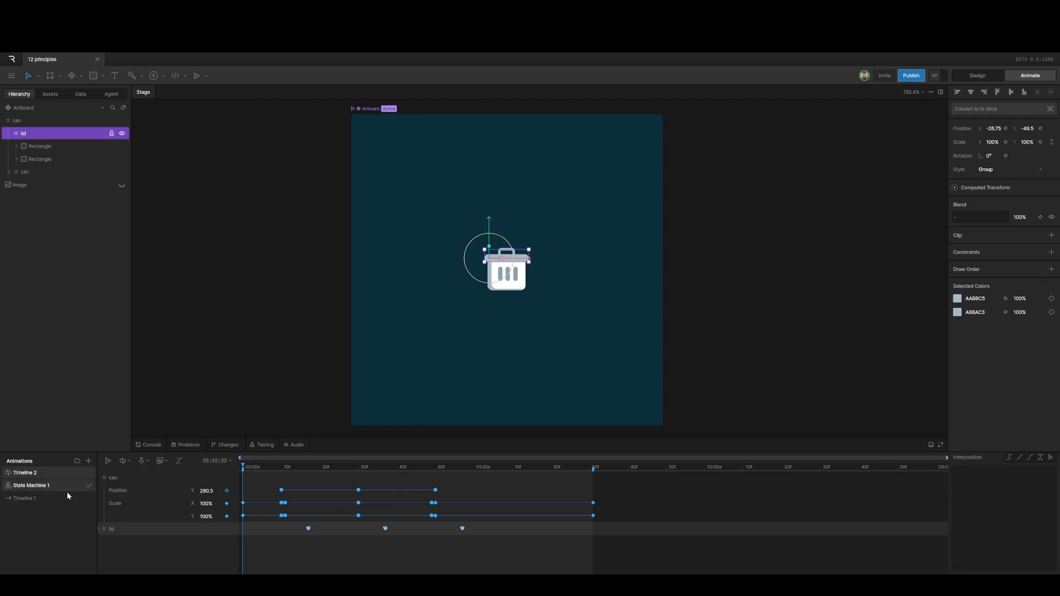
Step: Open Timeline 1 for editing and set its playback mode to loop
{"action": "left_click", "coordinate": [52, 500]}
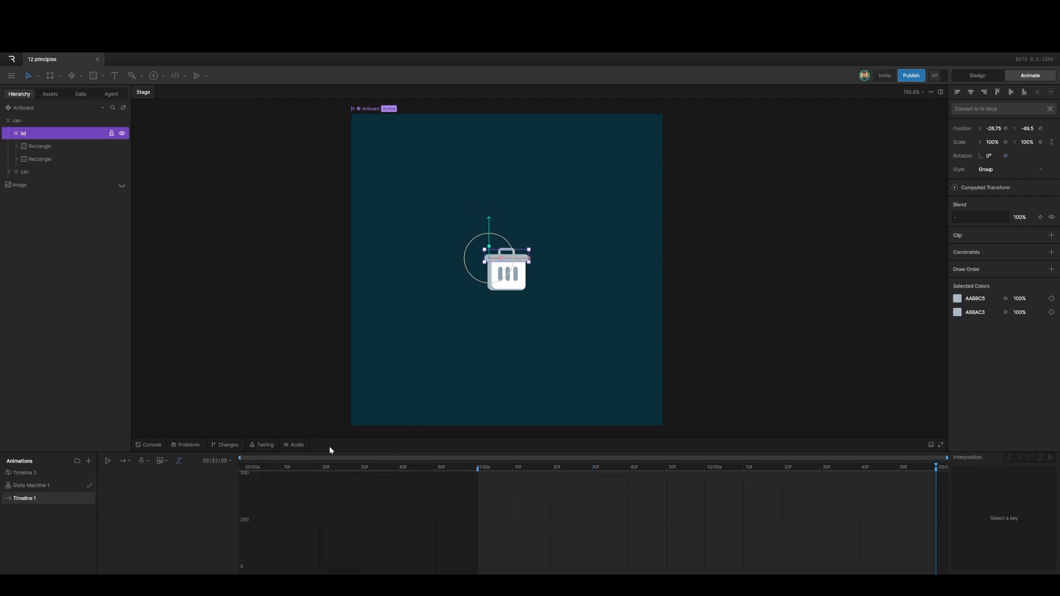
{"action": "left_click", "coordinate": [147, 463]}
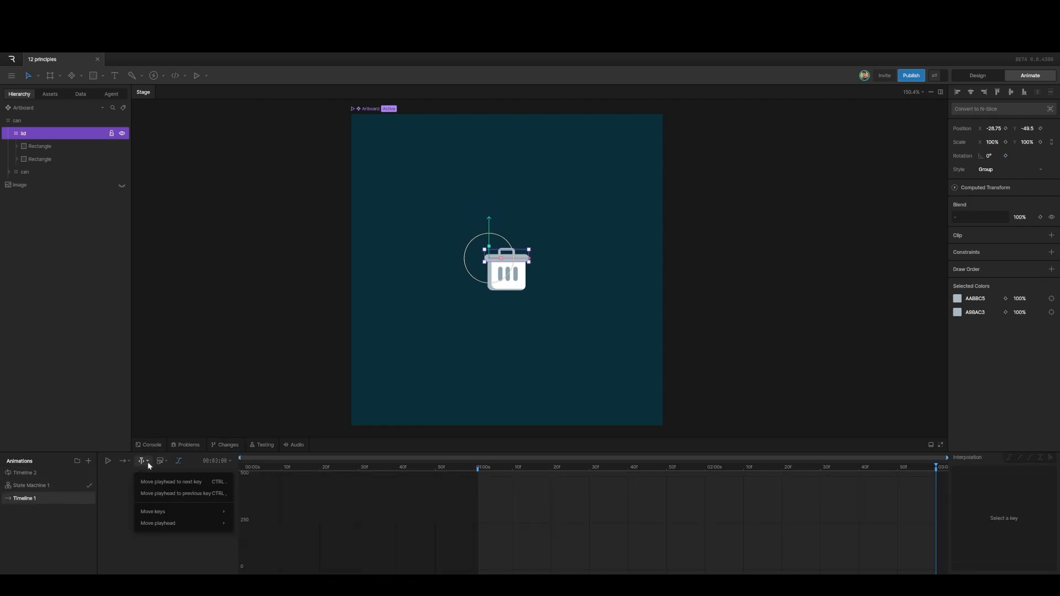
{"action": "left_click", "coordinate": [128, 460]}
{"action": "left_click", "coordinate": [138, 498]}
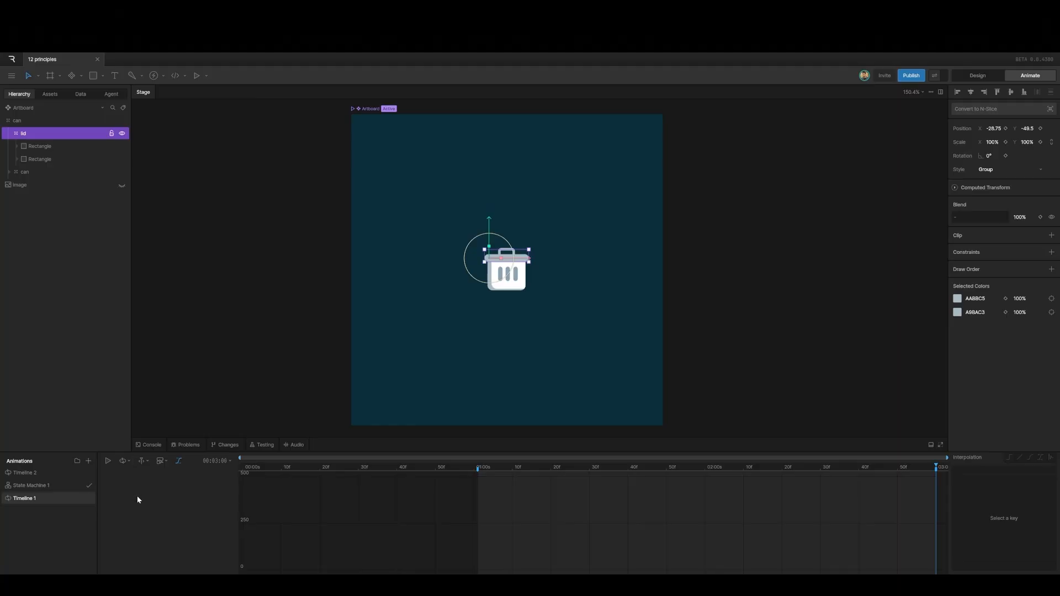
Step: Extend Timeline 1's work area by moving its start back to the beginning of the timeline
{"action": "left_click", "coordinate": [229, 460]}
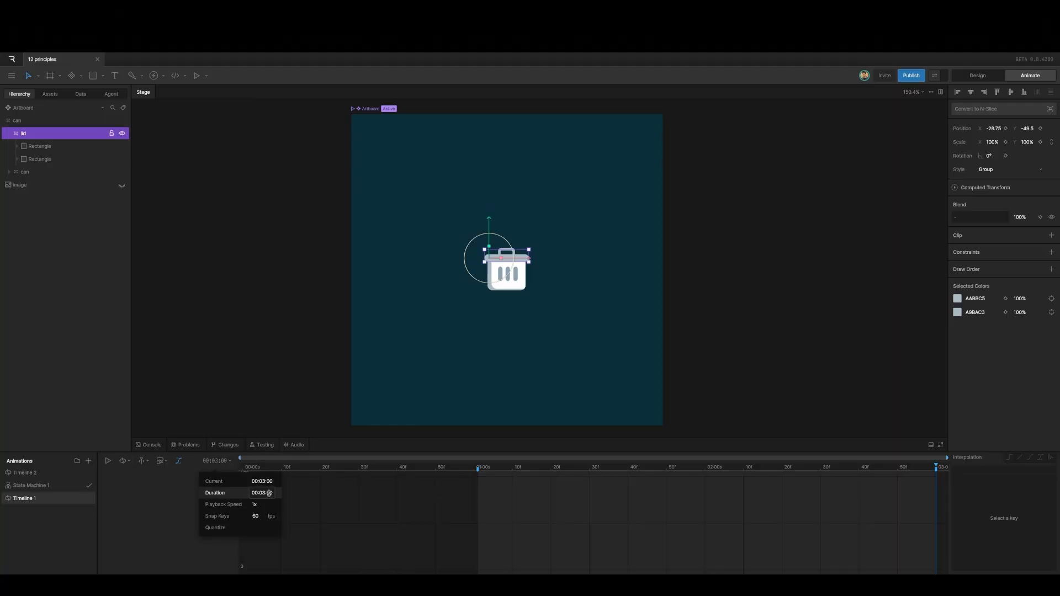
{"action": "left_click", "coordinate": [524, 502]}
{"action": "left_click_drag", "start_coordinate": [478, 469], "coordinate": [244, 468]}
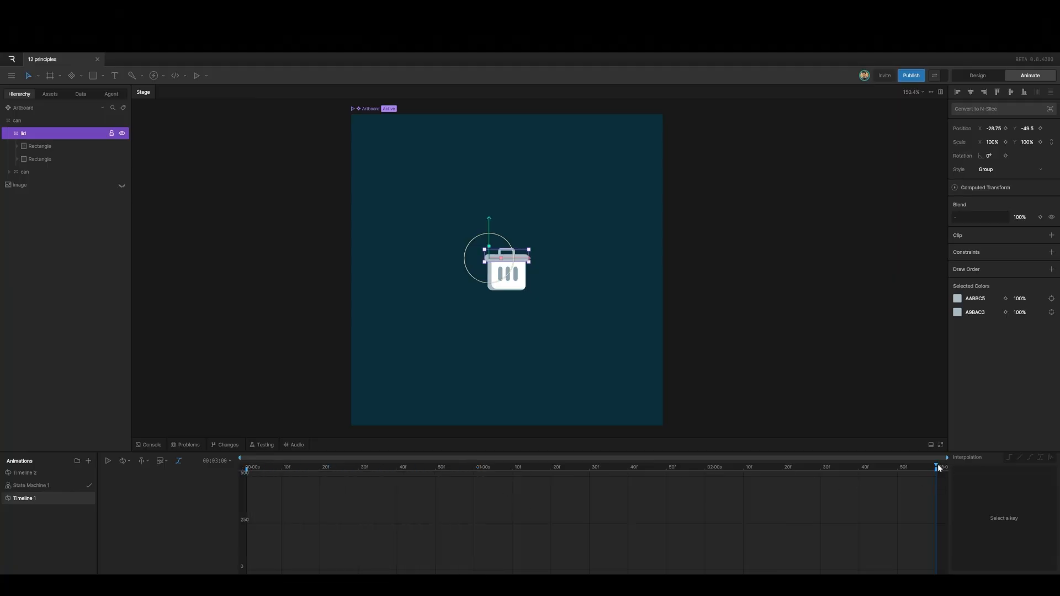
Step: Key the can group's X and Y scale at 100% on frame 1 and expand its timeline tracks
{"action": "left_click_drag", "start_coordinate": [938, 466], "coordinate": [246, 470]}
{"action": "left_click", "coordinate": [19, 121]}
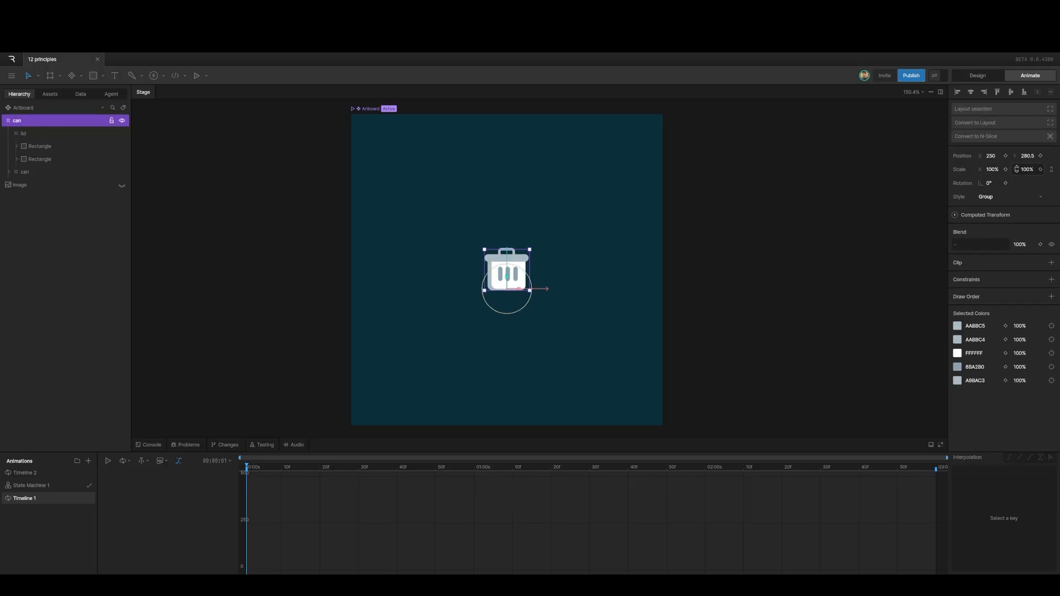
{"action": "left_click", "coordinate": [1005, 169]}
{"action": "left_click", "coordinate": [1040, 169]}
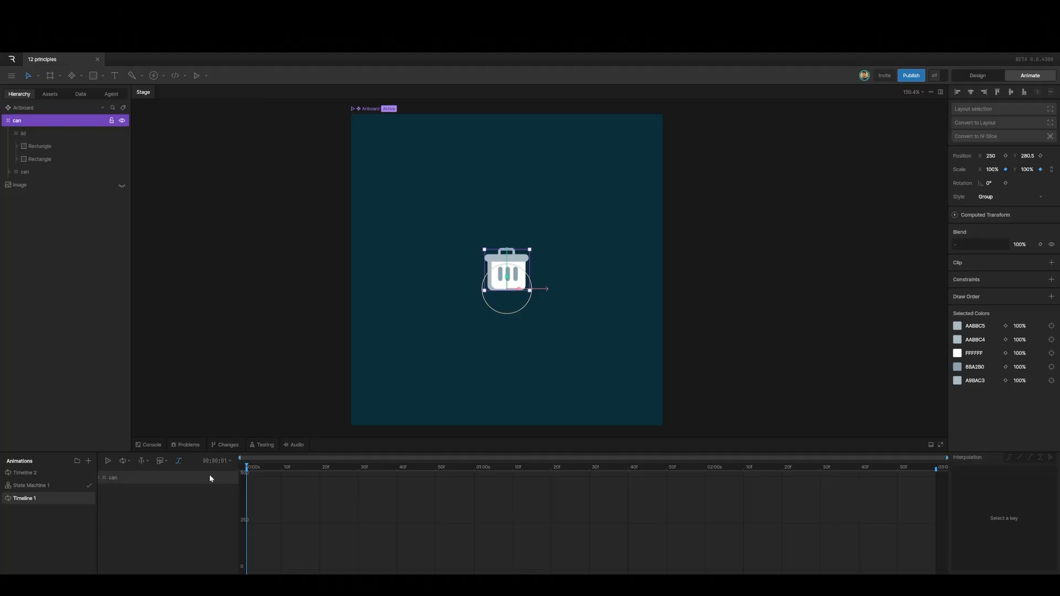
{"action": "left_click", "coordinate": [105, 478]}
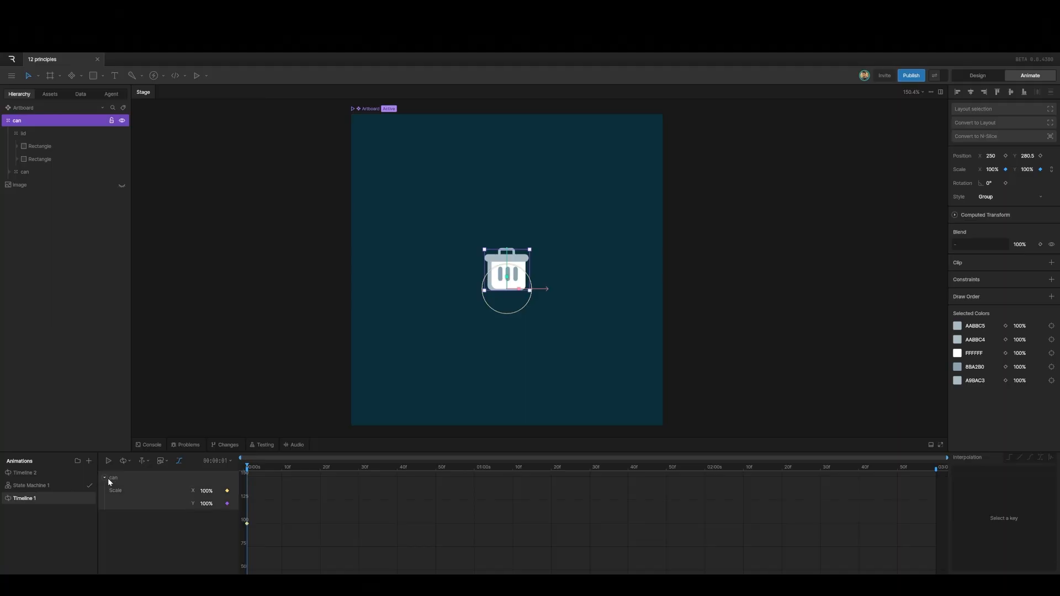
Step: At frame 10, squash the can group by setting its scale to 110% in X and 90% in Y
{"action": "left_click_drag", "start_coordinate": [251, 473], "coordinate": [282, 470]}
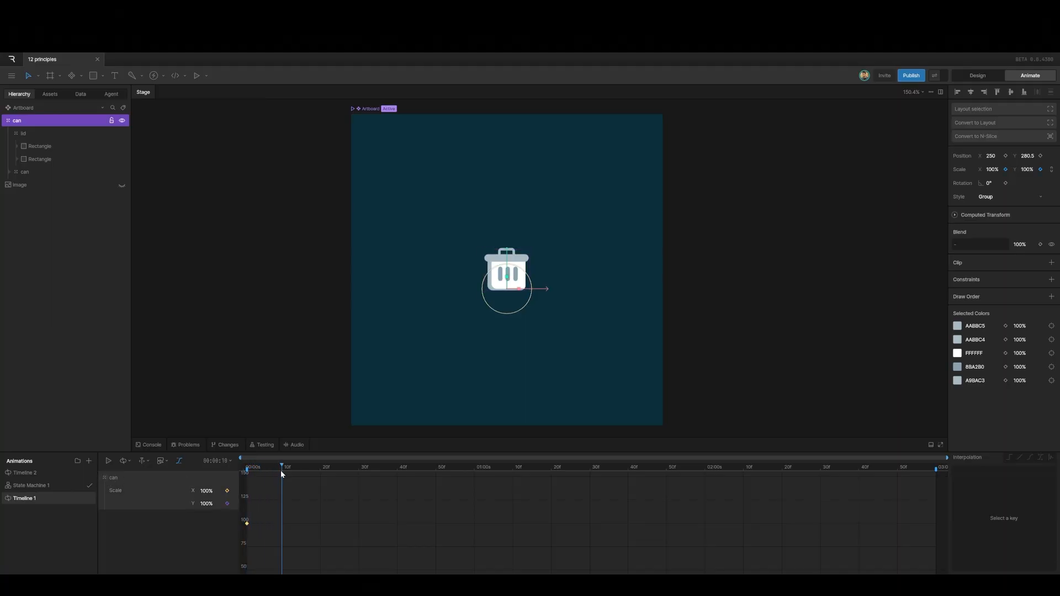
{"action": "left_click", "coordinate": [991, 170]}
{"action": "type", "text": "1"}
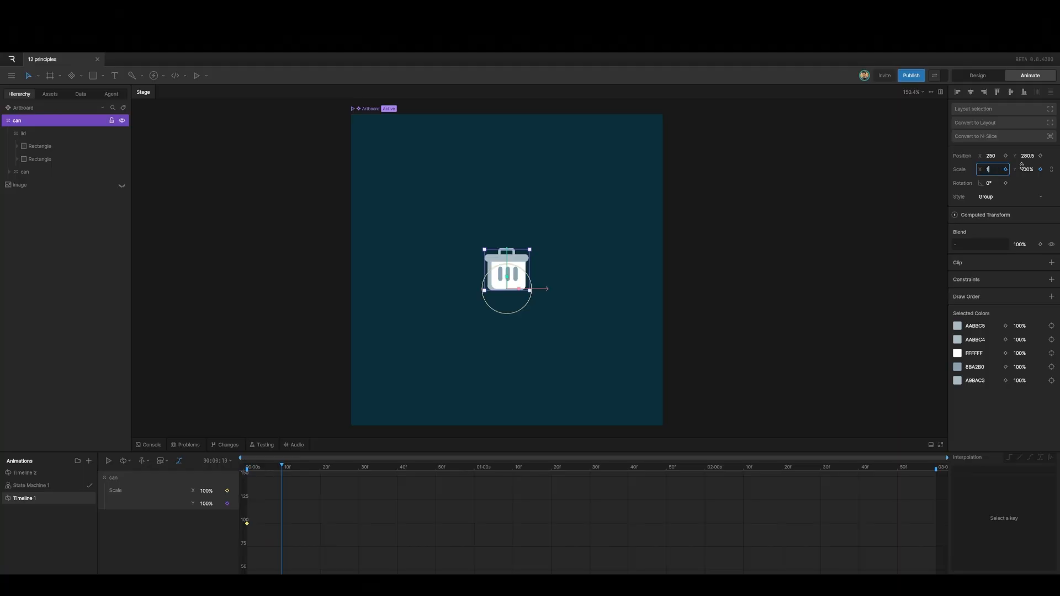
{"action": "key", "text": "Return"}
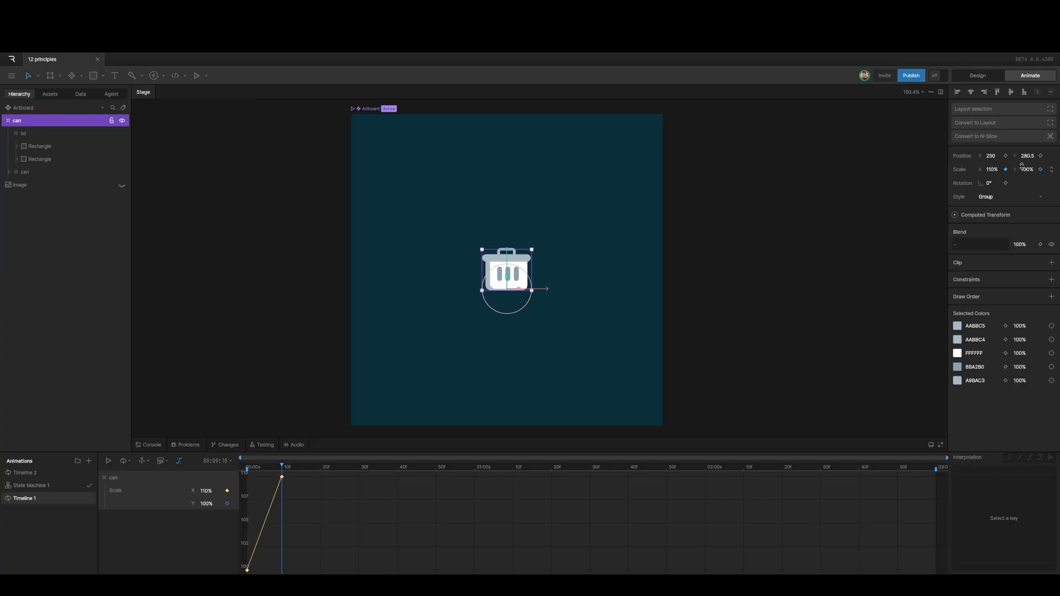
{"action": "left_click", "coordinate": [1025, 170]}
{"action": "type", "text": "90"}
{"action": "key", "text": "Return"}
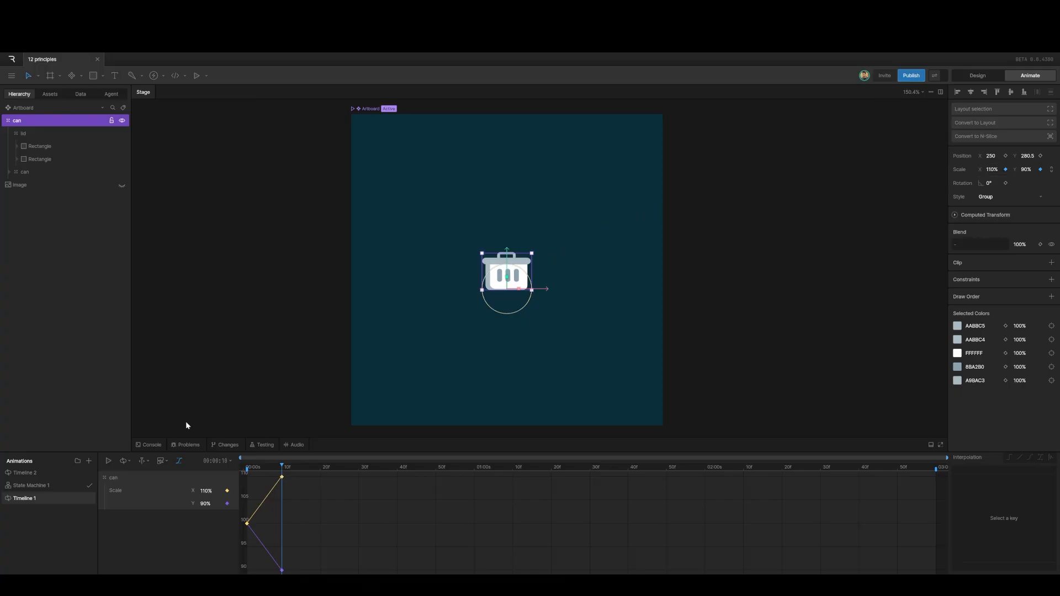
Step: In the keyframe view, key the can's Y position at frame 10 and raise it to 197 at frame 30
{"action": "left_click", "coordinate": [105, 478]}
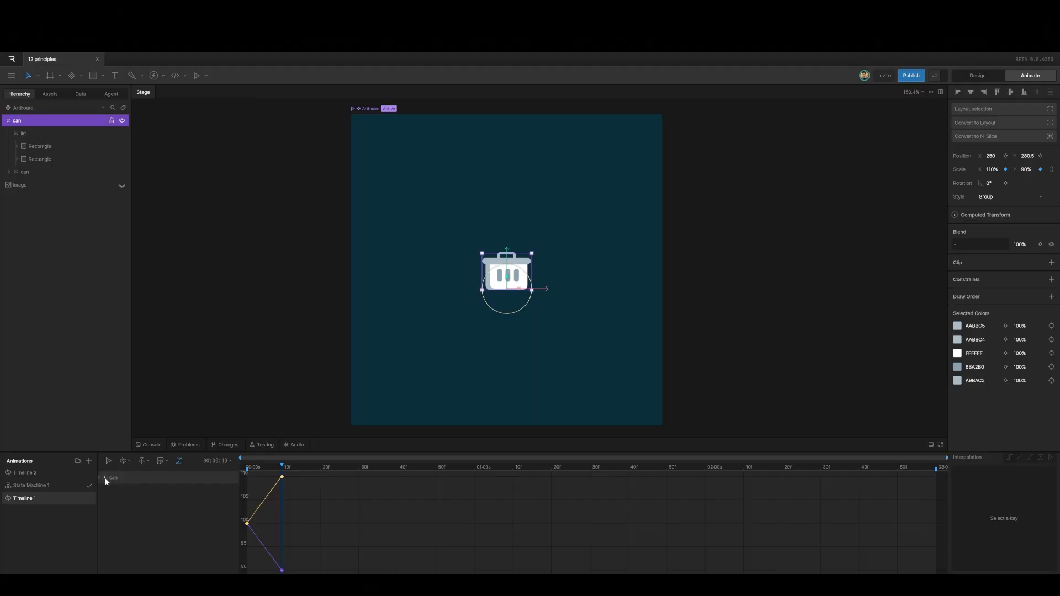
{"action": "left_click", "coordinate": [180, 462]}
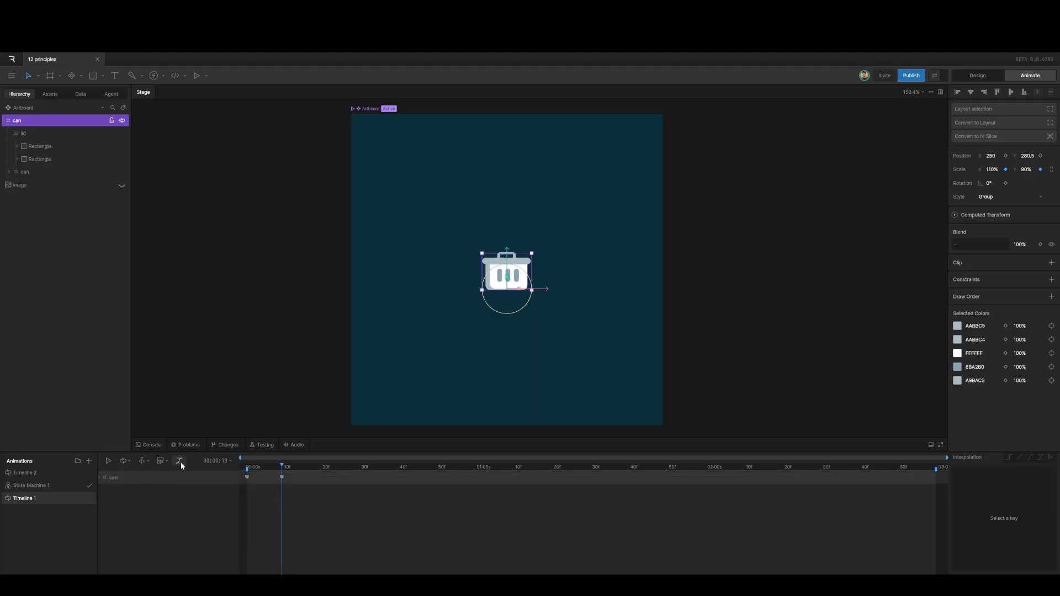
{"action": "mouse_move", "coordinate": [284, 469]}
{"action": "left_mouse_down"}
{"action": "mouse_move", "coordinate": [243, 474]}
{"action": "mouse_move", "coordinate": [282, 477]}
{"action": "left_mouse_up"}
{"action": "left_click", "coordinate": [283, 478]}
{"action": "left_click_drag", "start_coordinate": [281, 466], "coordinate": [359, 465]}
{"action": "left_click_drag", "start_coordinate": [1030, 161], "coordinate": [1026, 193]}
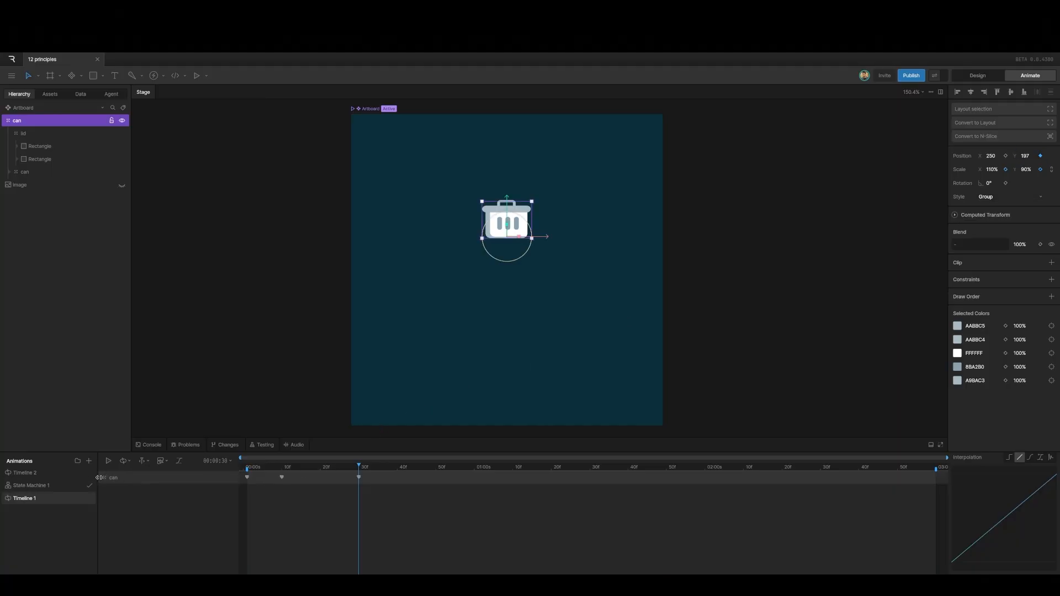
Step: Copy the can's squashed keyframes from frame 10 and paste them at frame 50
{"action": "left_click_drag", "start_coordinate": [359, 466], "coordinate": [436, 471]}
{"action": "left_click", "coordinate": [282, 477]}
{"action": "key", "text": "ctrl+c"}
{"action": "key", "text": "ctrl+v"}
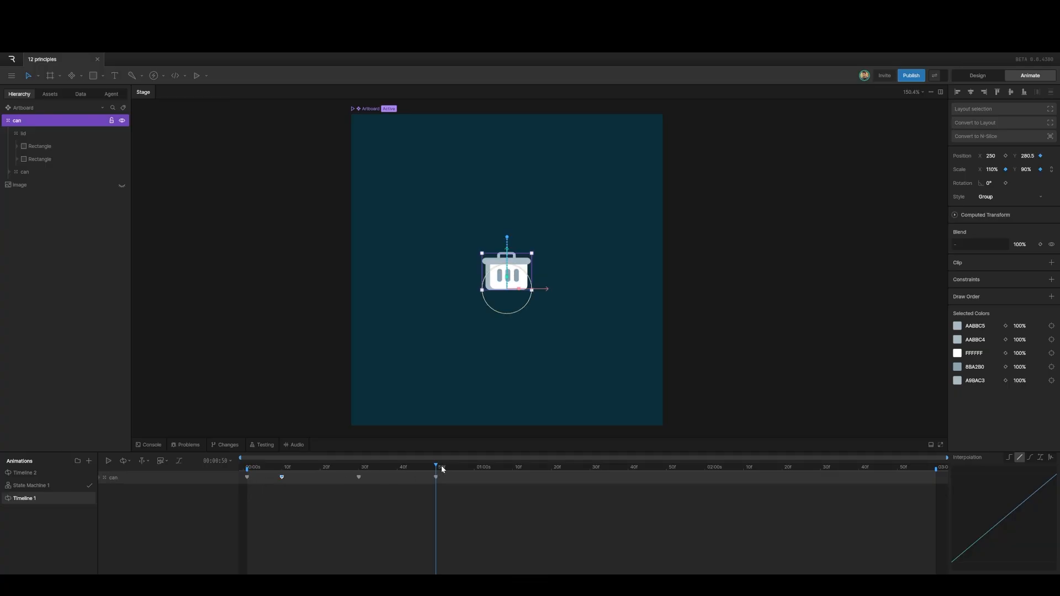
Step: Play Timeline 1 from frame 1 to check the can's jump
{"action": "left_click_drag", "start_coordinate": [434, 466], "coordinate": [249, 477]}
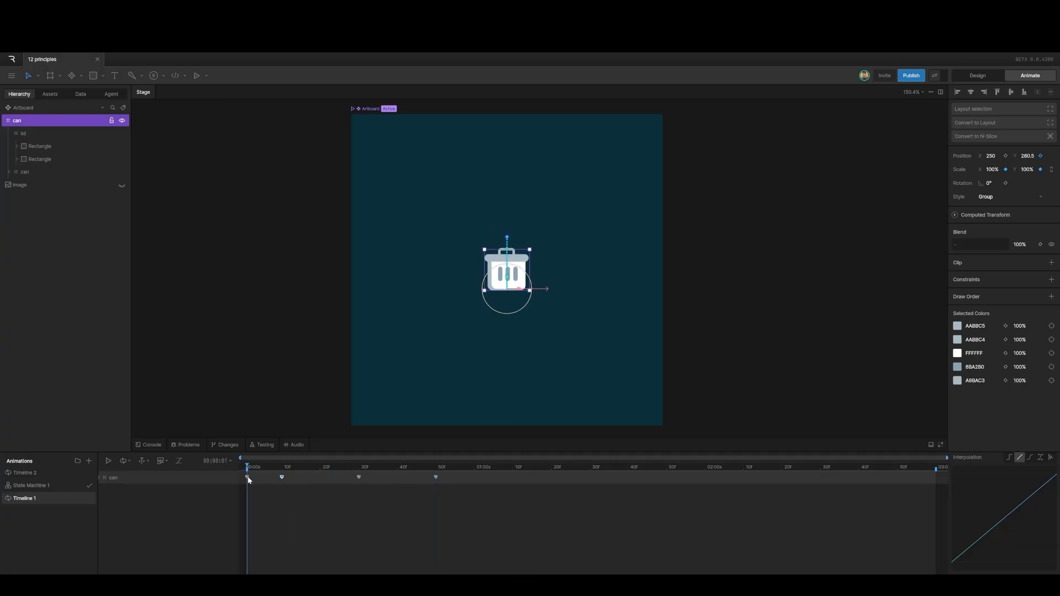
{"action": "key", "text": "space"}
{"action": "key", "text": "space"}
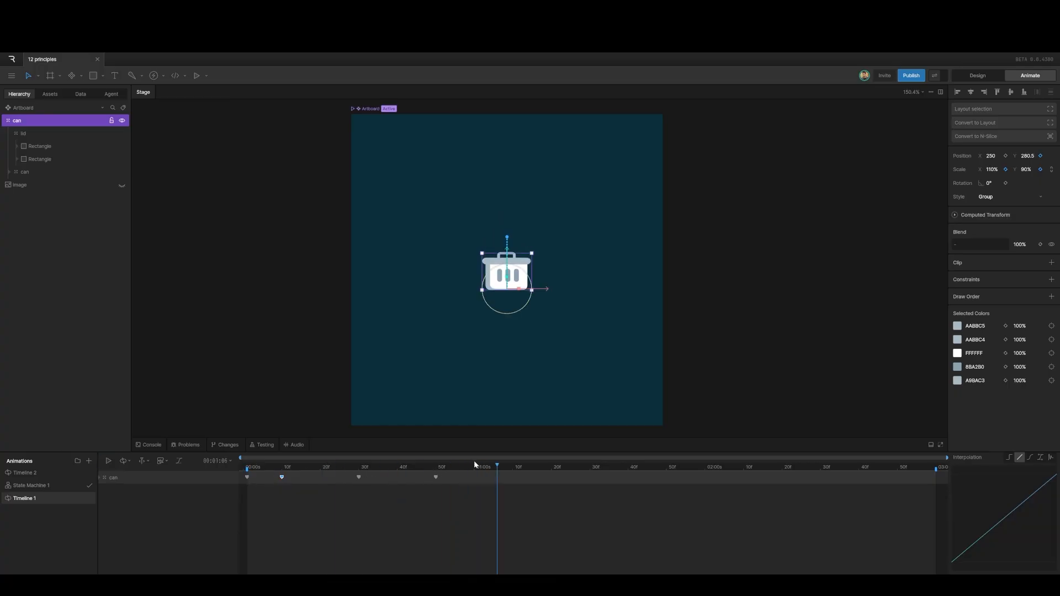
Step: Expand the can's tracks and apply cubic interpolation to all of its Y position keys
{"action": "left_click_drag", "start_coordinate": [499, 469], "coordinate": [282, 476]}
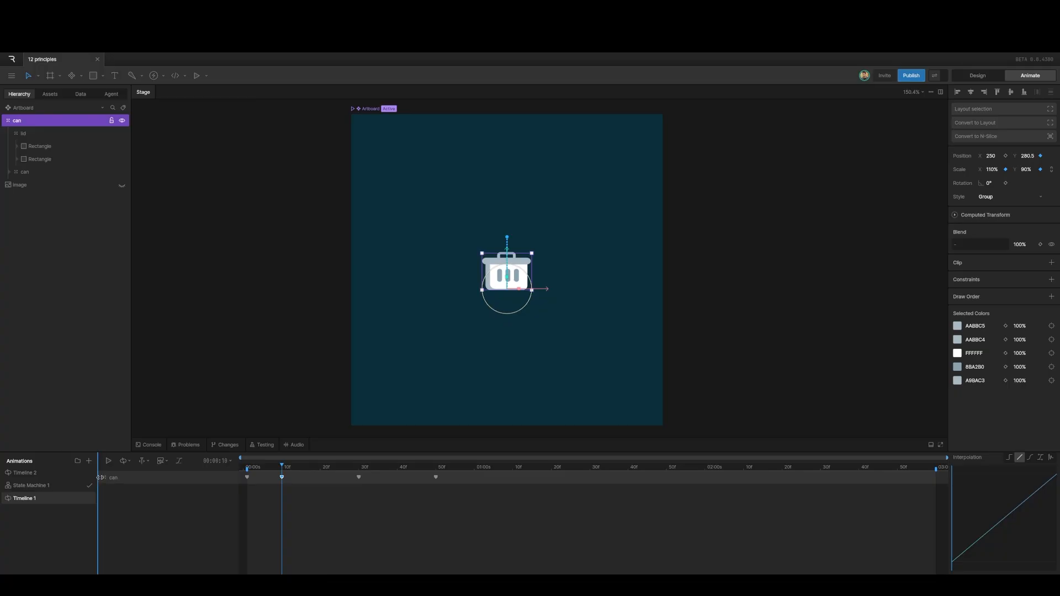
{"action": "left_click", "coordinate": [105, 478]}
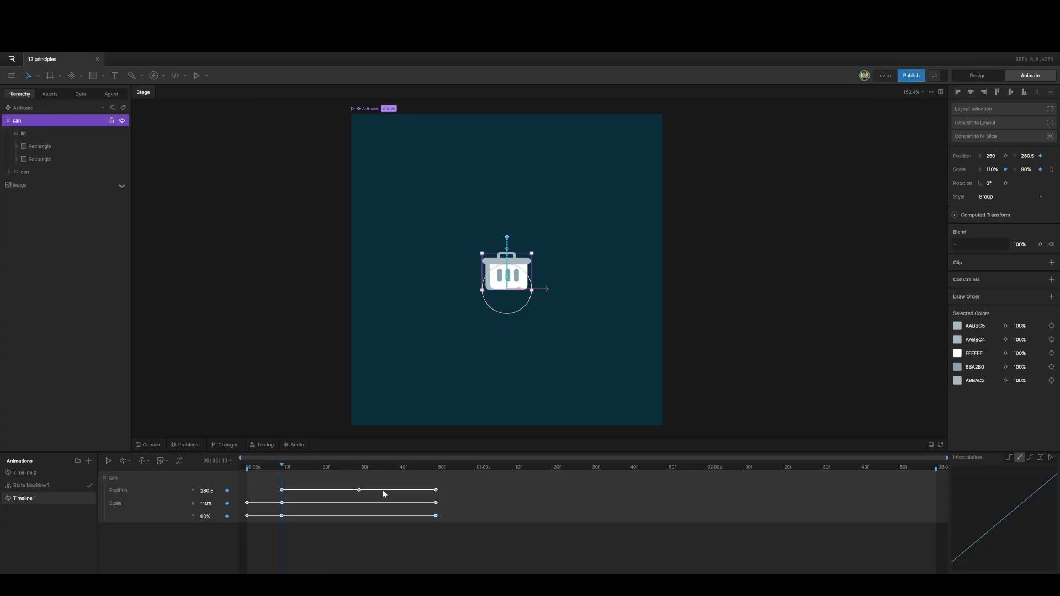
{"action": "left_click_drag", "start_coordinate": [459, 496], "coordinate": [286, 484]}
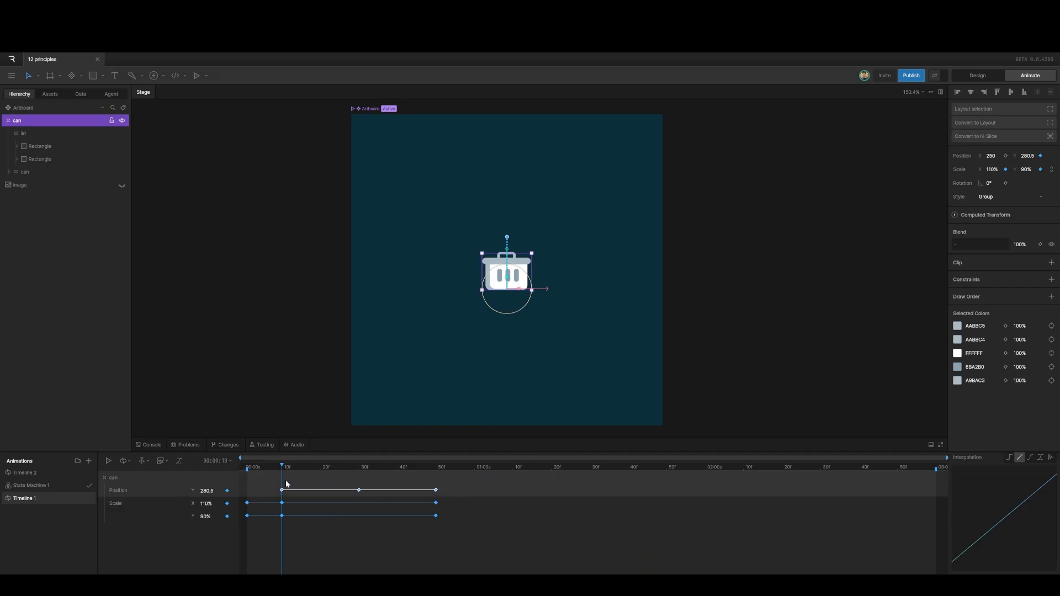
{"action": "left_click", "coordinate": [1031, 458]}
Step: Shape the frame 10 Y position key's curve for a fast start by raising its first handle toward the left edge
{"action": "mouse_move", "coordinate": [283, 468]}
{"action": "left_mouse_down"}
{"action": "mouse_move", "coordinate": [522, 469]}
{"action": "mouse_move", "coordinate": [284, 473]}
{"action": "left_mouse_up"}
{"action": "left_click", "coordinate": [297, 489]}
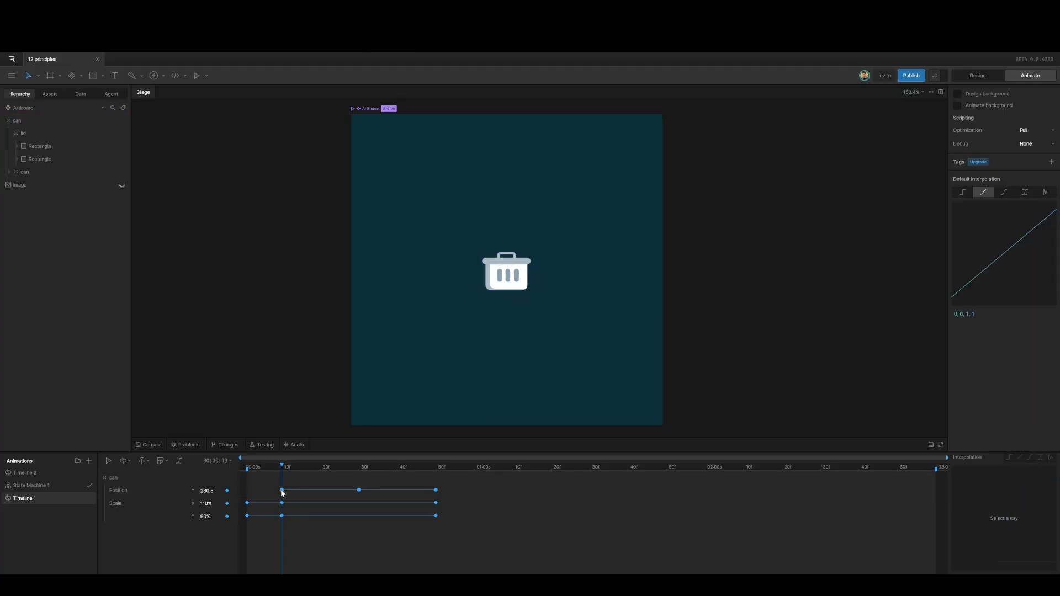
{"action": "left_click", "coordinate": [282, 490]}
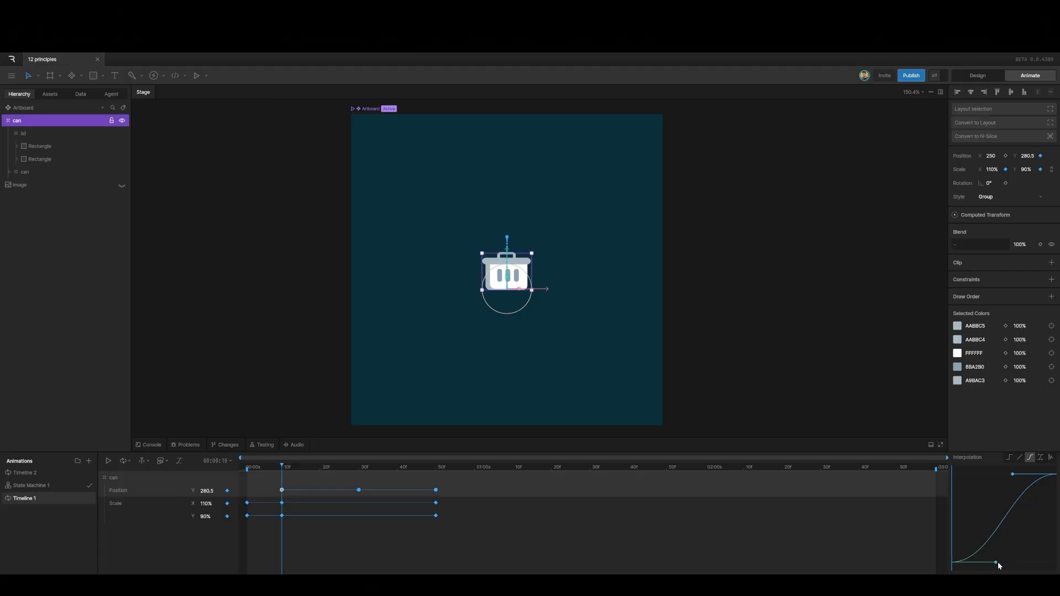
{"action": "left_click_drag", "start_coordinate": [997, 562], "coordinate": [955, 525]}
Step: Shape the frame 30 Y position key's curve for an accelerating fall by pulling its end handle down along the right edge
{"action": "left_click_drag", "start_coordinate": [285, 468], "coordinate": [359, 469]}
{"action": "left_click", "coordinate": [358, 490]}
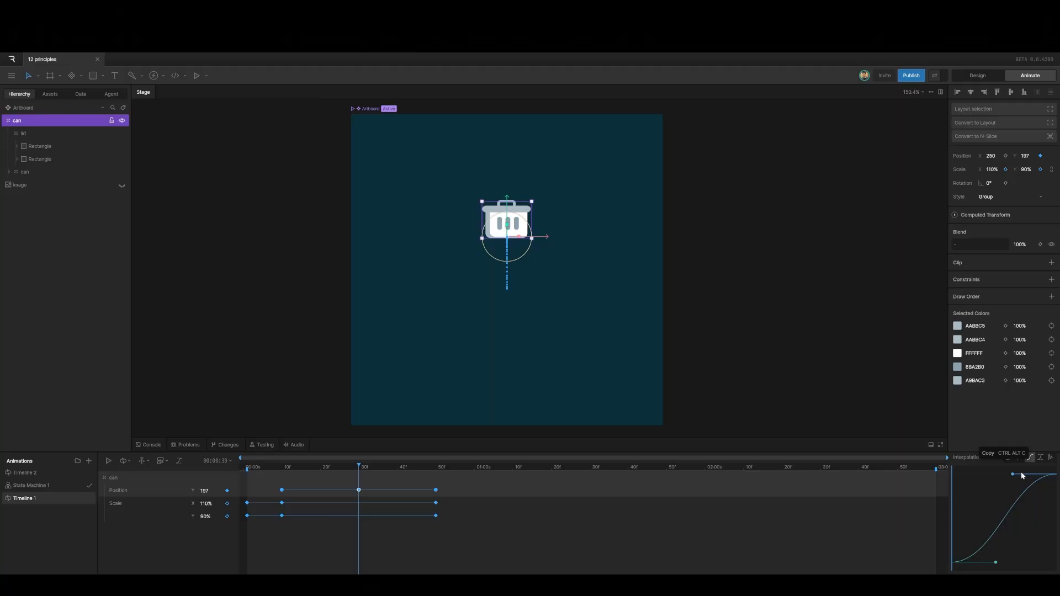
{"action": "left_click_drag", "start_coordinate": [1014, 473], "coordinate": [1035, 505]}
{"action": "left_click_drag", "start_coordinate": [1058, 516], "coordinate": [1059, 518]}
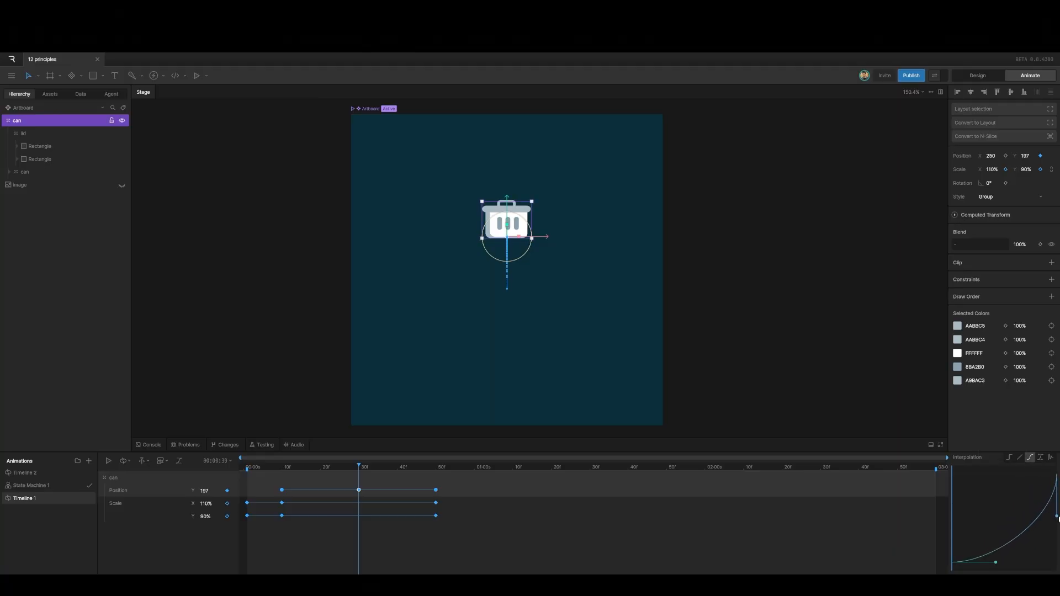
Step: Inspect the can's Y position curve in the graph view and play the jump from frame 10
{"action": "left_click", "coordinate": [133, 489]}
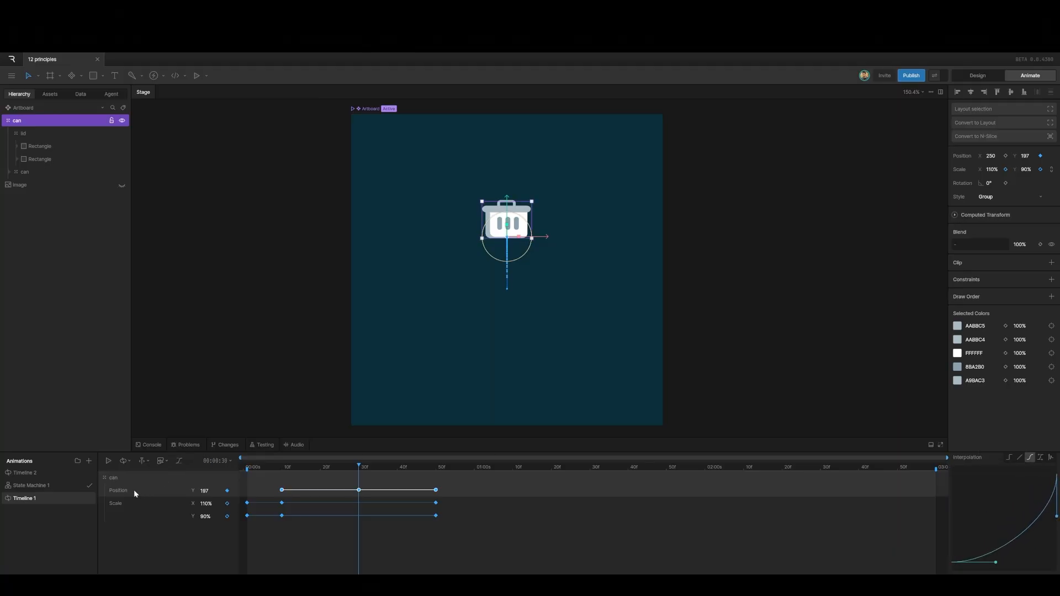
{"action": "left_click", "coordinate": [179, 461]}
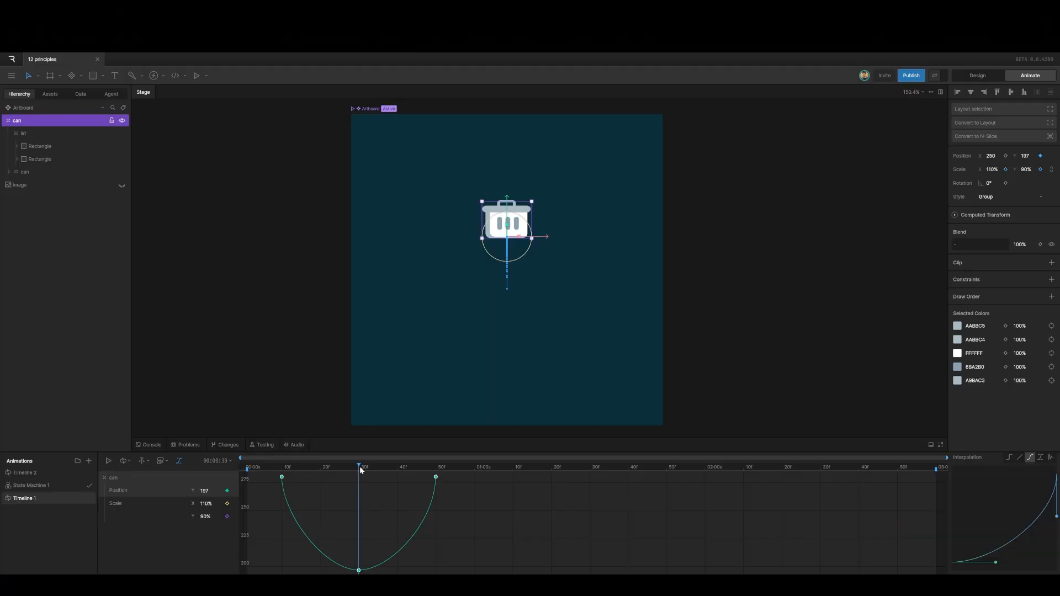
{"action": "left_click_drag", "start_coordinate": [364, 471], "coordinate": [283, 485]}
{"action": "key", "text": "space"}
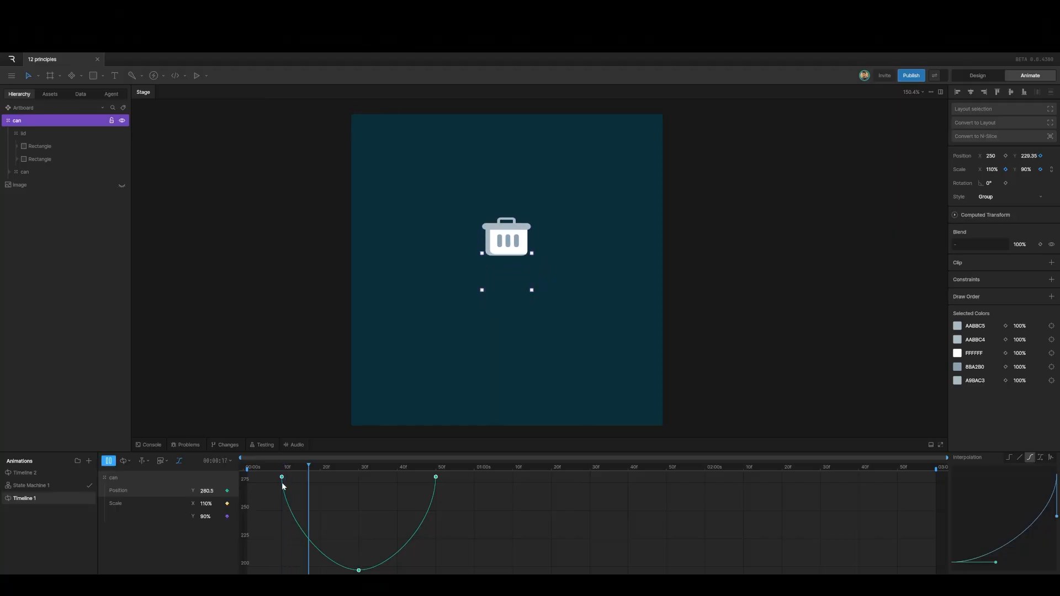
{"action": "left_click", "coordinate": [180, 460]}
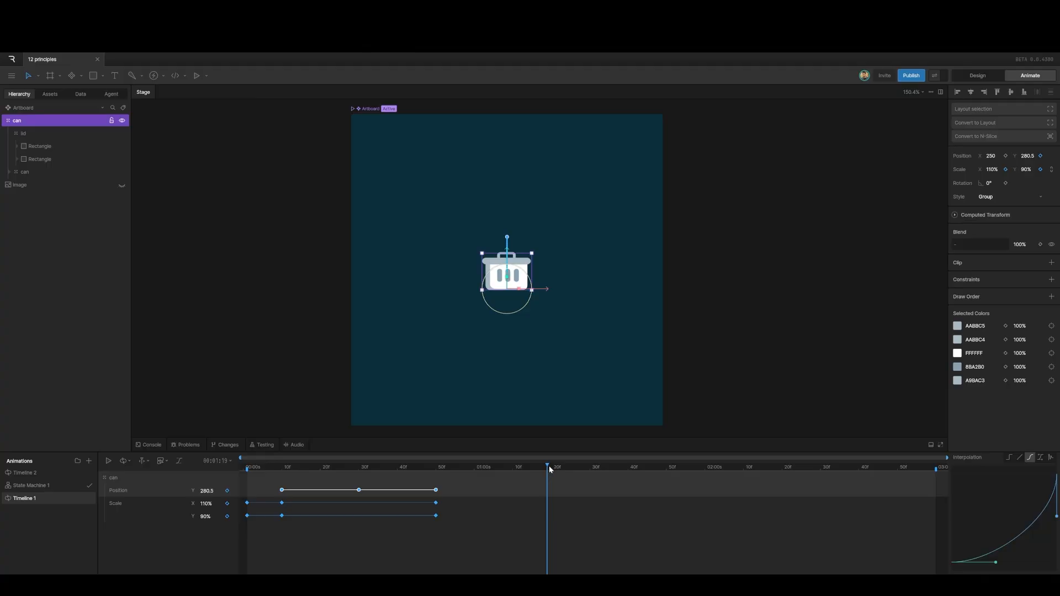
Step: Key the can's scale at 100% X and 100% Y at frame 30, the peak of the jump
{"action": "left_click_drag", "start_coordinate": [550, 470], "coordinate": [281, 493]}
{"action": "left_click_drag", "start_coordinate": [283, 496], "coordinate": [359, 494]}
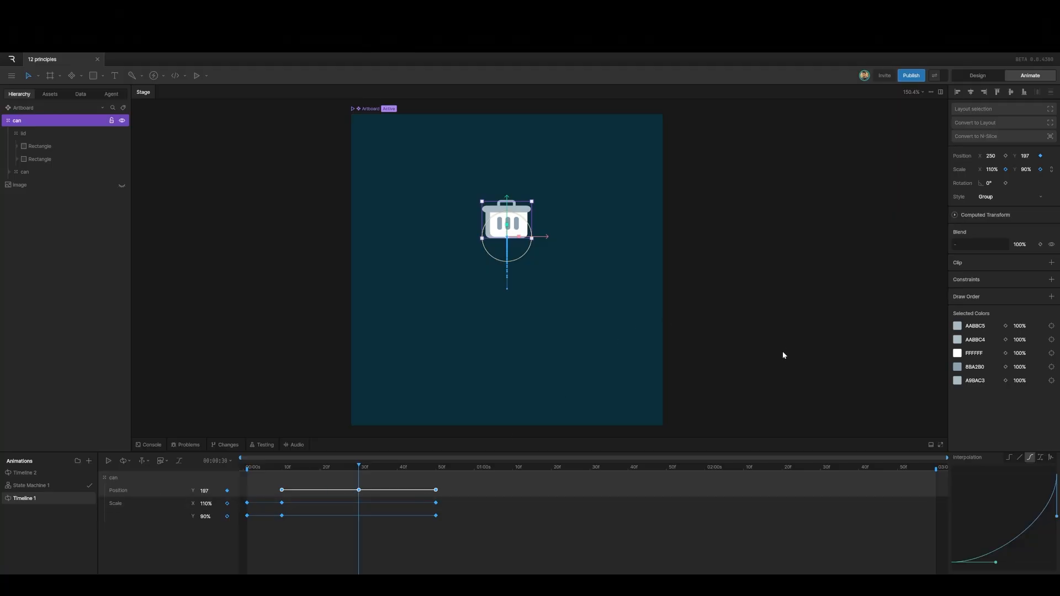
{"action": "left_click", "coordinate": [992, 169]}
{"action": "type", "text": "100"}
{"action": "key", "text": "Tab"}
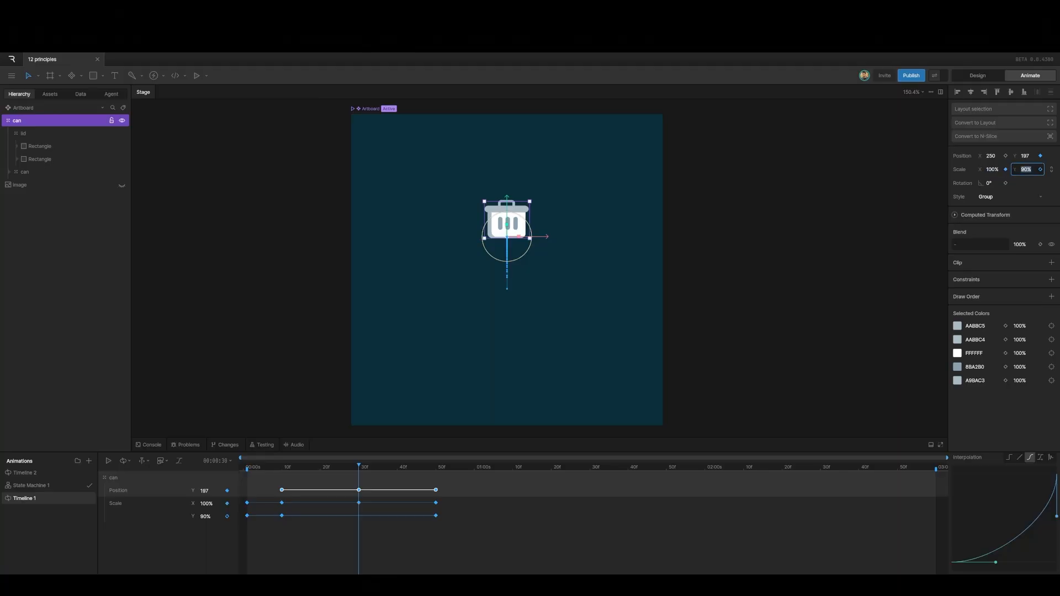
{"action": "type", "text": "100"}
{"action": "key", "text": "Return"}
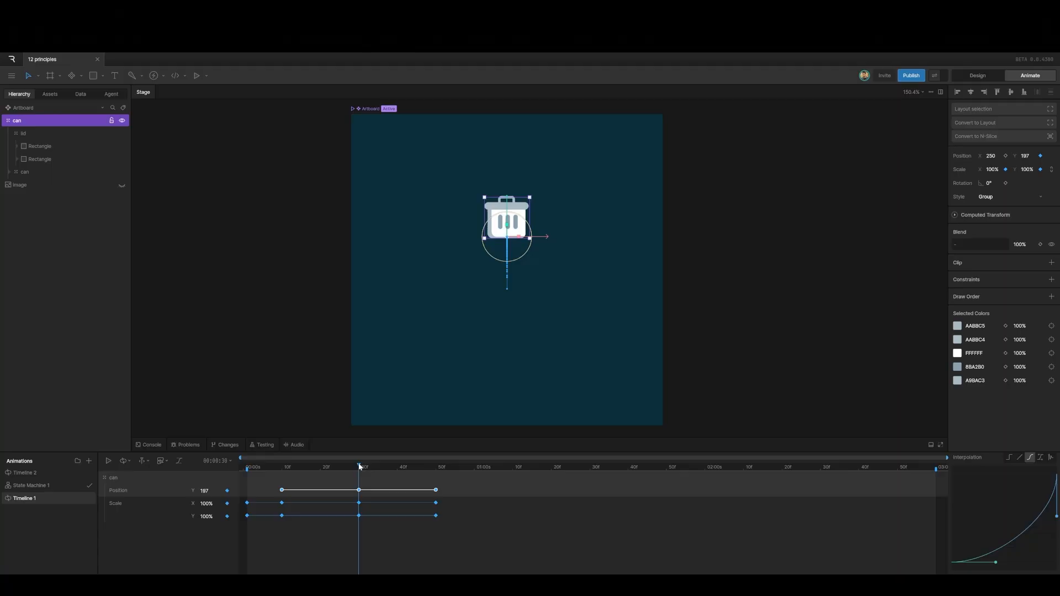
Step: Key the can's stretch at frame 11, just after takeoff, with scale 90% X and 110% Y
{"action": "left_click_drag", "start_coordinate": [359, 467], "coordinate": [281, 479]}
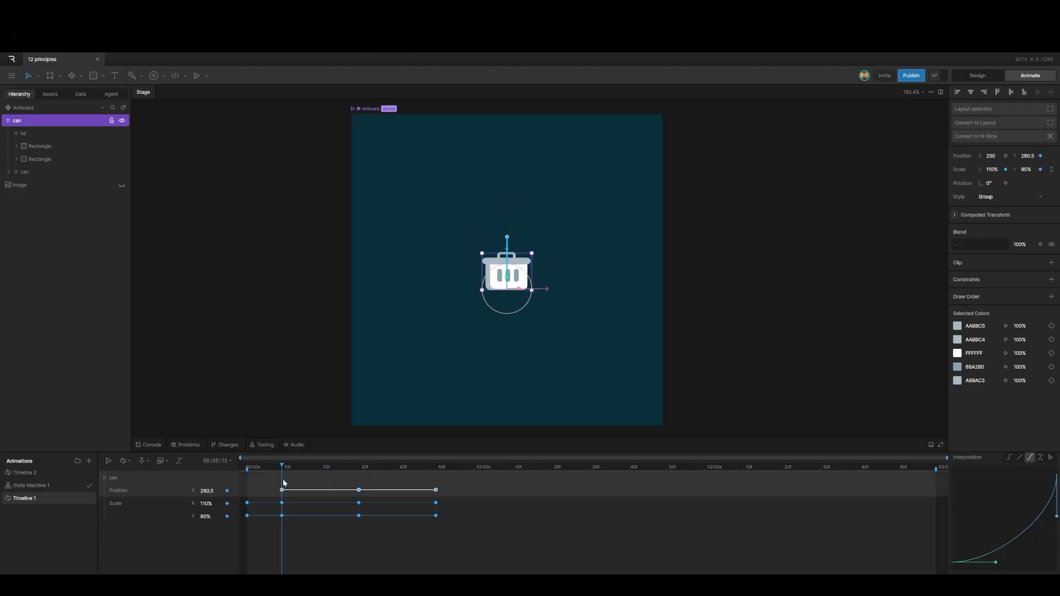
{"action": "left_click_drag", "start_coordinate": [283, 484], "coordinate": [286, 483]}
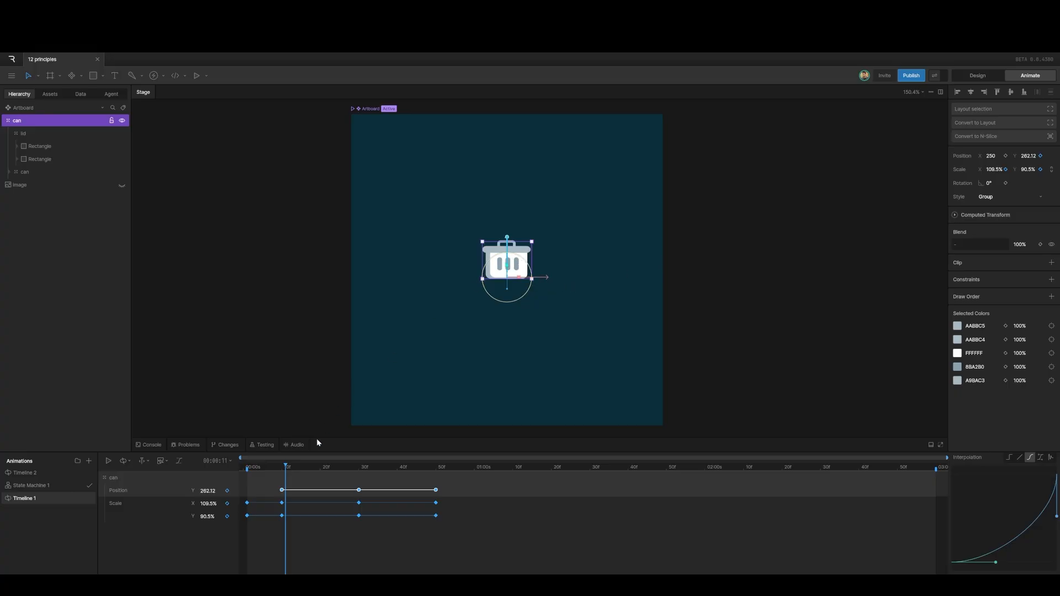
{"action": "left_click_drag", "start_coordinate": [287, 469], "coordinate": [281, 470]}
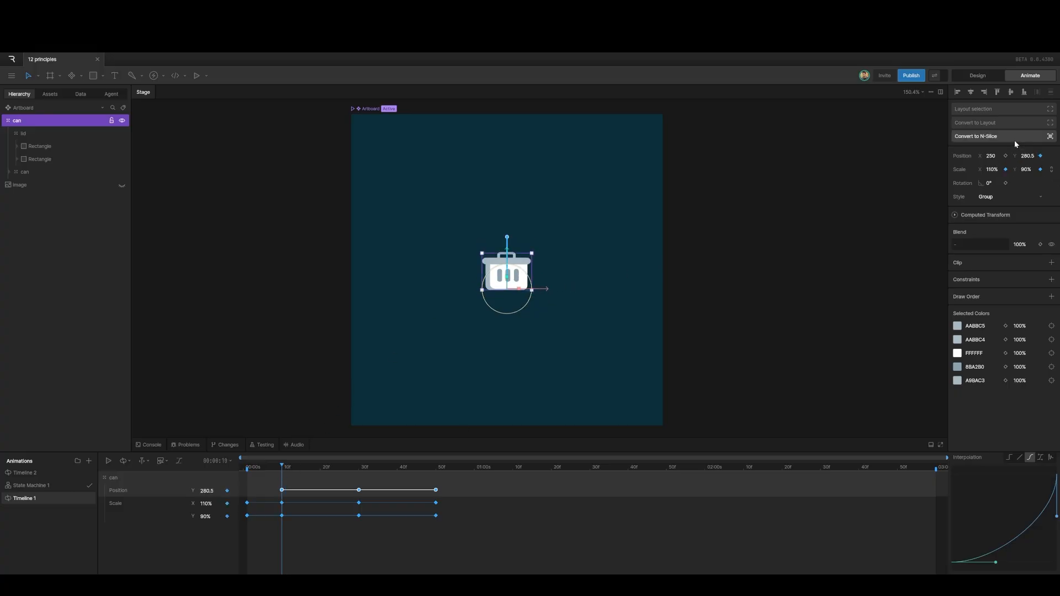
{"action": "mouse_move", "coordinate": [278, 468]}
{"action": "left_mouse_down"}
{"action": "mouse_move", "coordinate": [259, 470]}
{"action": "mouse_move", "coordinate": [287, 478]}
{"action": "left_mouse_up"}
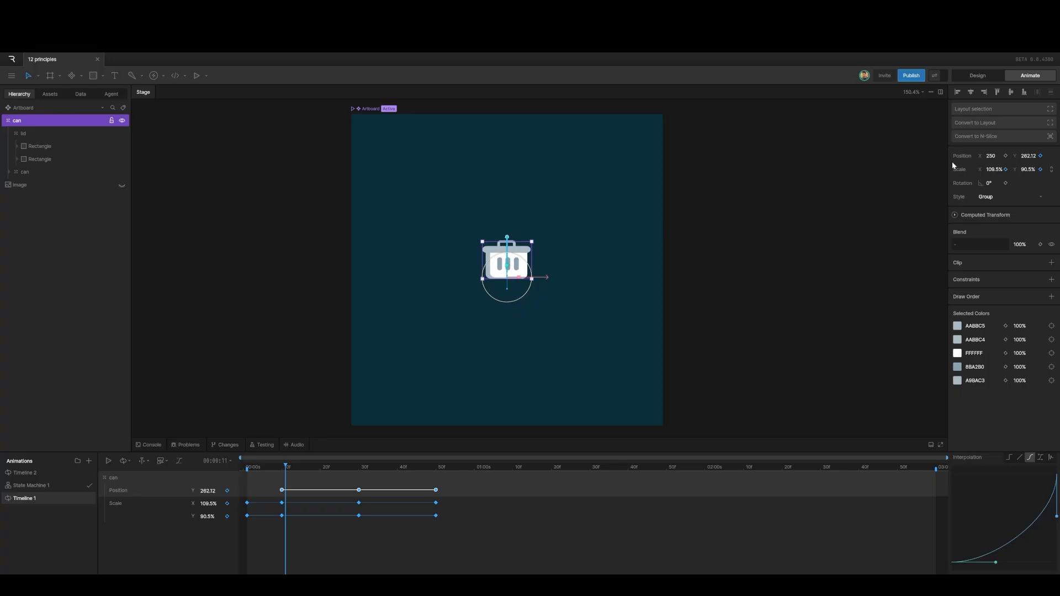
{"action": "left_click", "coordinate": [996, 170]}
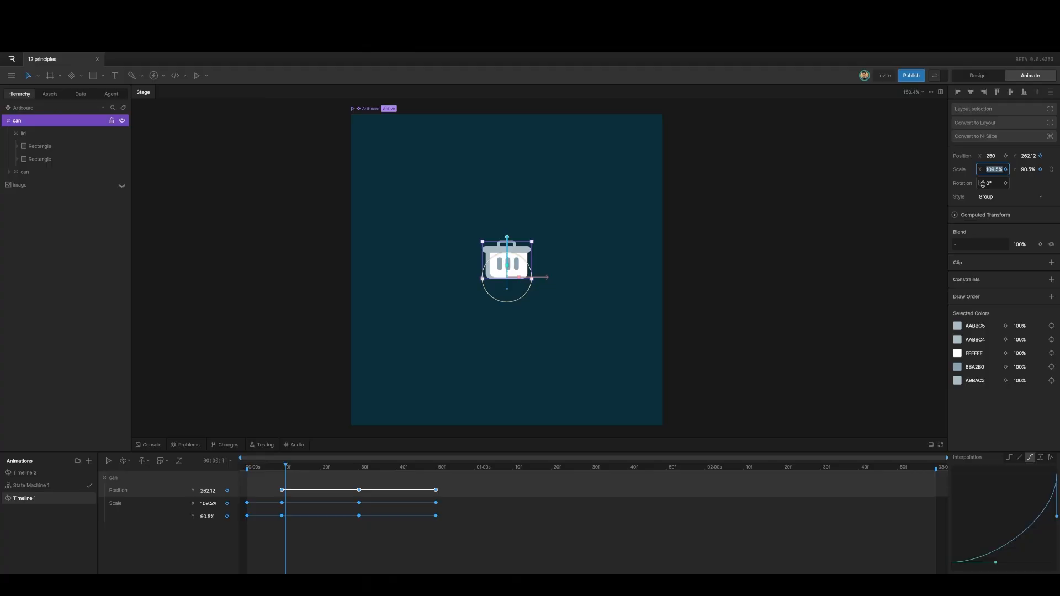
{"action": "type", "text": "90"}
{"action": "left_click", "coordinate": [1028, 170]}
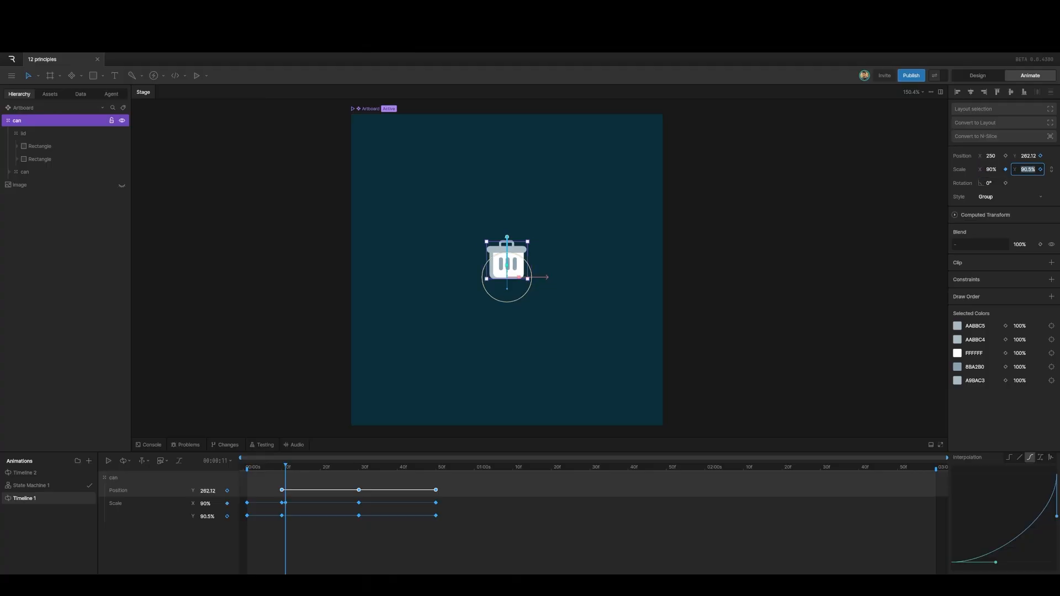
{"action": "type", "text": "110"}
{"action": "key", "text": "Return"}
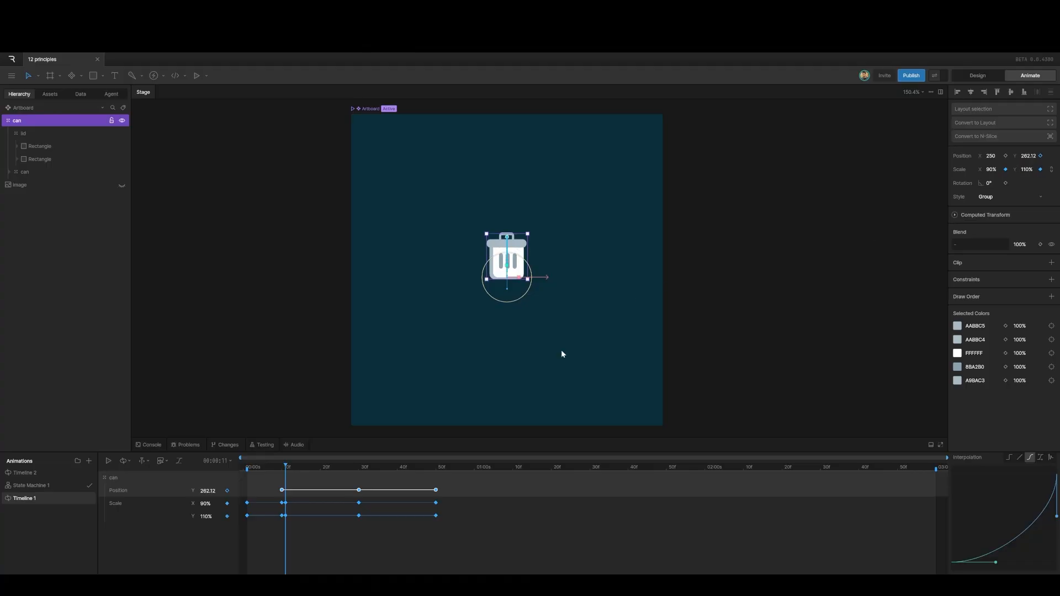
Step: Copy the frame 11 stretch scale keys to frame 49, just before the landing
{"action": "left_click_drag", "start_coordinate": [287, 469], "coordinate": [432, 475]}
{"action": "left_click", "coordinate": [293, 534]}
{"action": "left_click_drag", "start_coordinate": [294, 534], "coordinate": [284, 497]}
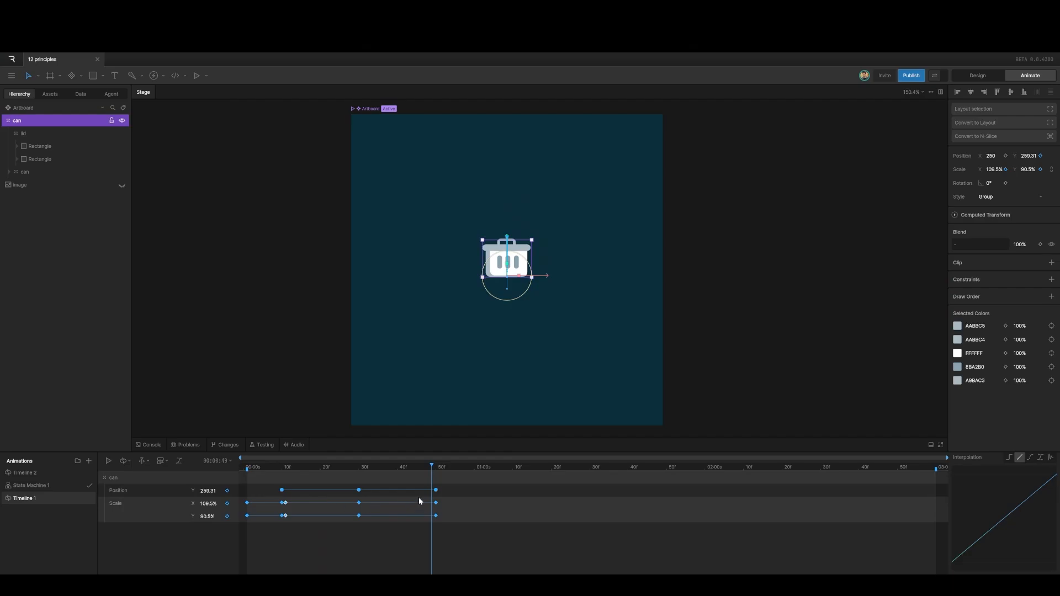
{"action": "key", "text": "ctrl+c"}
{"action": "key", "text": "ctrl+v"}
Step: Apply cubic interpolation to all of the can's X and Y scale keys and play the animation
{"action": "left_click_drag", "start_coordinate": [445, 529], "coordinate": [278, 503]}
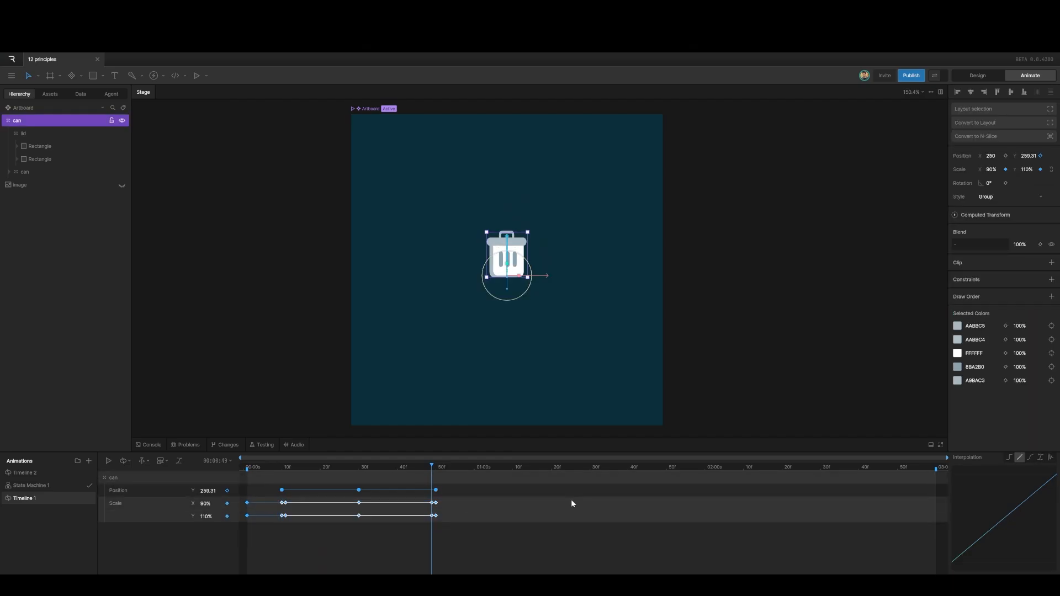
{"action": "left_click_drag", "start_coordinate": [454, 536], "coordinate": [246, 503]}
{"action": "left_click", "coordinate": [1030, 457]}
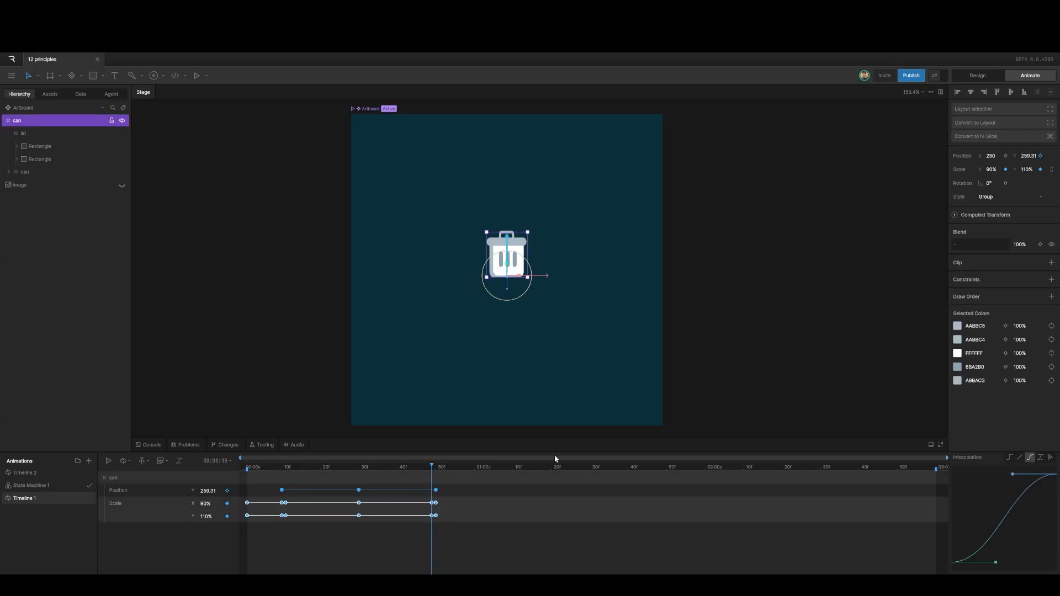
{"action": "key", "text": "space"}
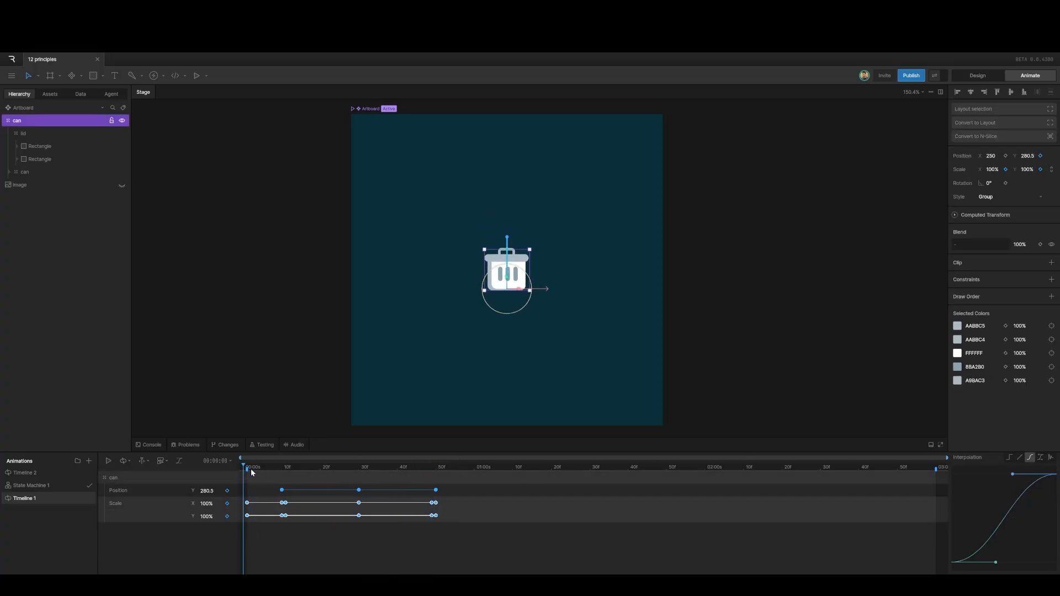
{"action": "key", "text": "space"}
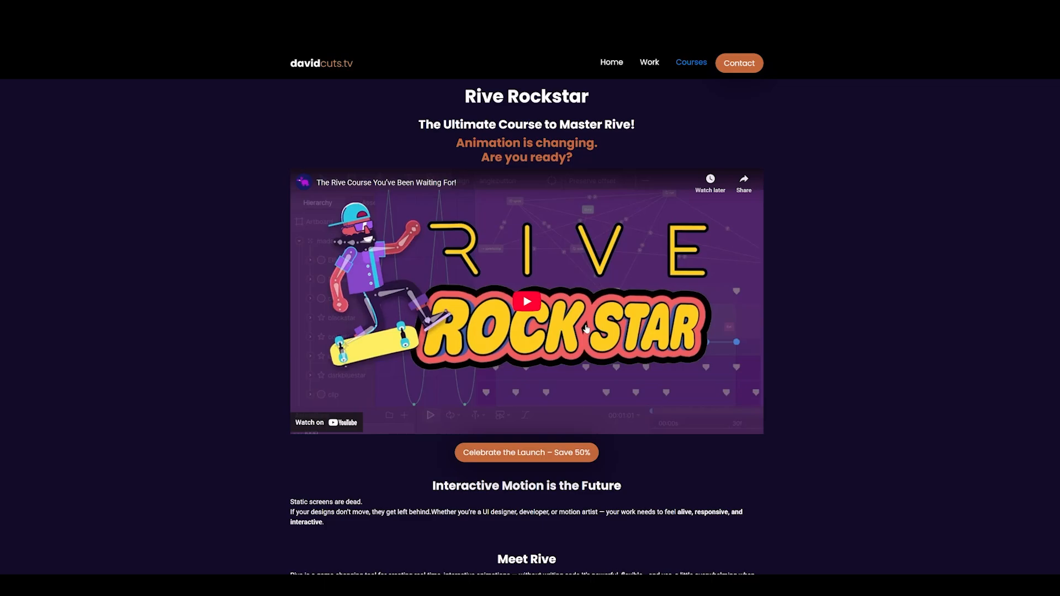
Step: Switch to the Rive Rockstar course page, browse down to the letter puzzle and spell "cat" in its slots
{"action": "scroll", "coordinate": [587, 329], "scroll_direction": "down", "scroll_amount": 13}
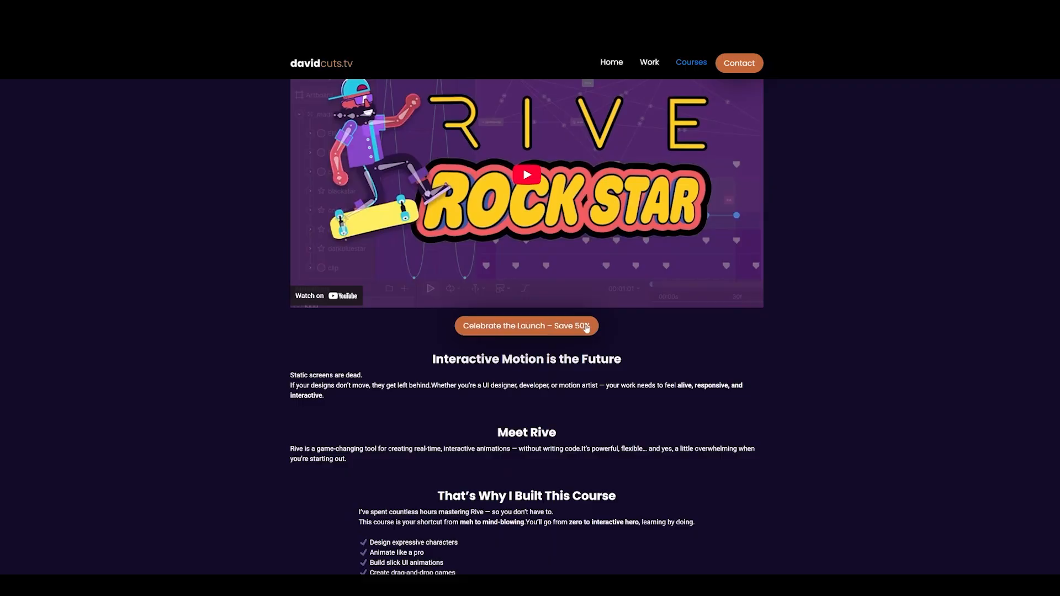
{"action": "scroll", "coordinate": [586, 329], "scroll_direction": "down", "scroll_amount": 8}
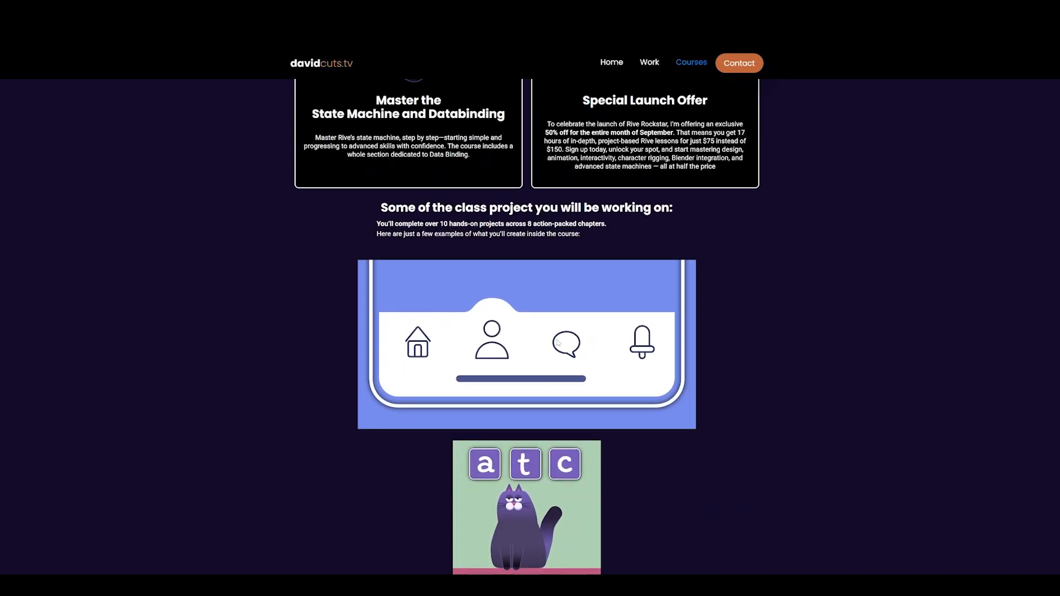
{"action": "scroll", "coordinate": [630, 353], "scroll_direction": "down", "scroll_amount": 4}
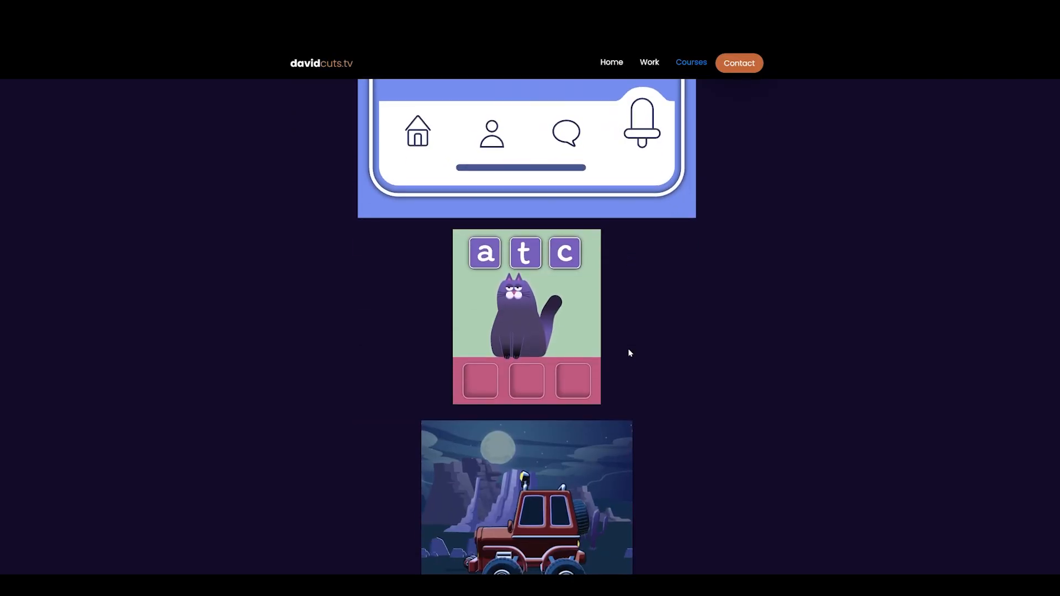
{"action": "left_click_drag", "start_coordinate": [566, 250], "coordinate": [489, 371]}
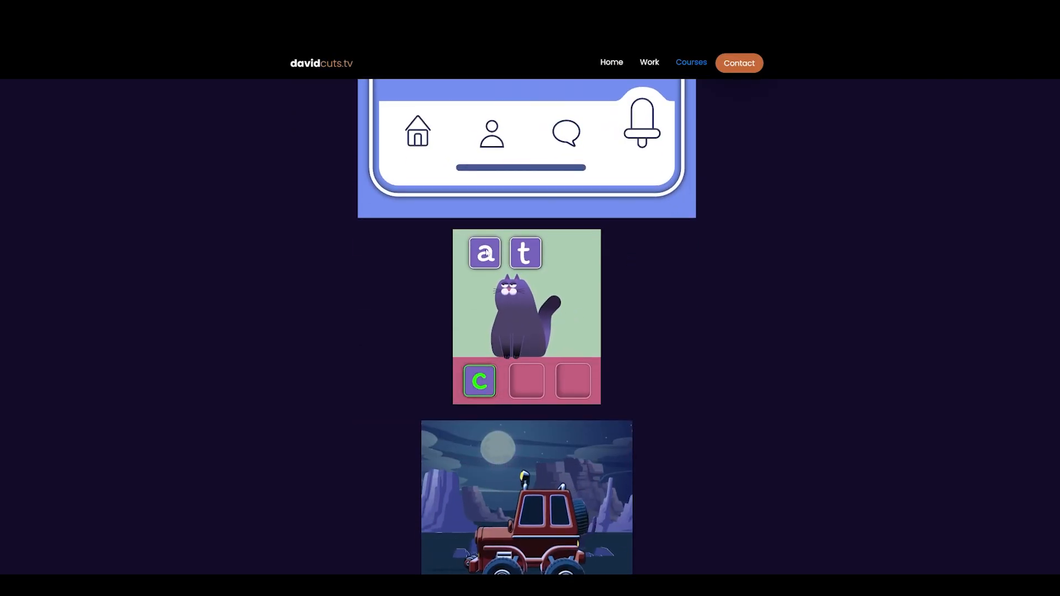
{"action": "left_click_drag", "start_coordinate": [485, 253], "coordinate": [527, 381]}
{"action": "left_click_drag", "start_coordinate": [525, 253], "coordinate": [569, 380]}
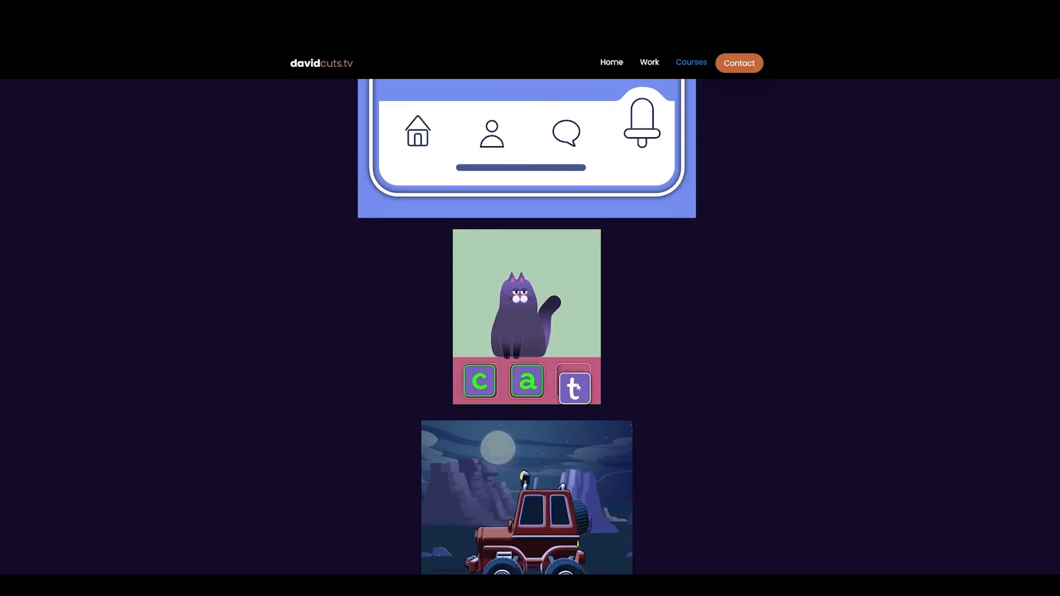
Step: Browse further down the course page to the Sk8board Game, start it and make the skateboarder dodge obstacles
{"action": "scroll", "coordinate": [743, 370], "scroll_direction": "down", "scroll_amount": 3}
{"action": "scroll", "coordinate": [743, 370], "scroll_direction": "down", "scroll_amount": 2}
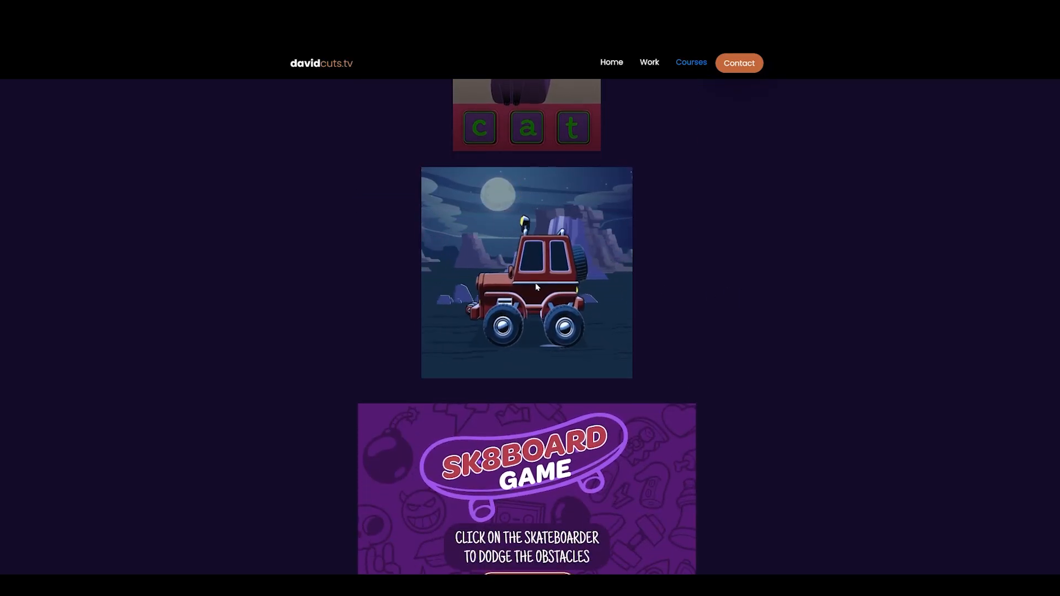
{"action": "scroll", "coordinate": [535, 283], "scroll_direction": "down", "scroll_amount": 3}
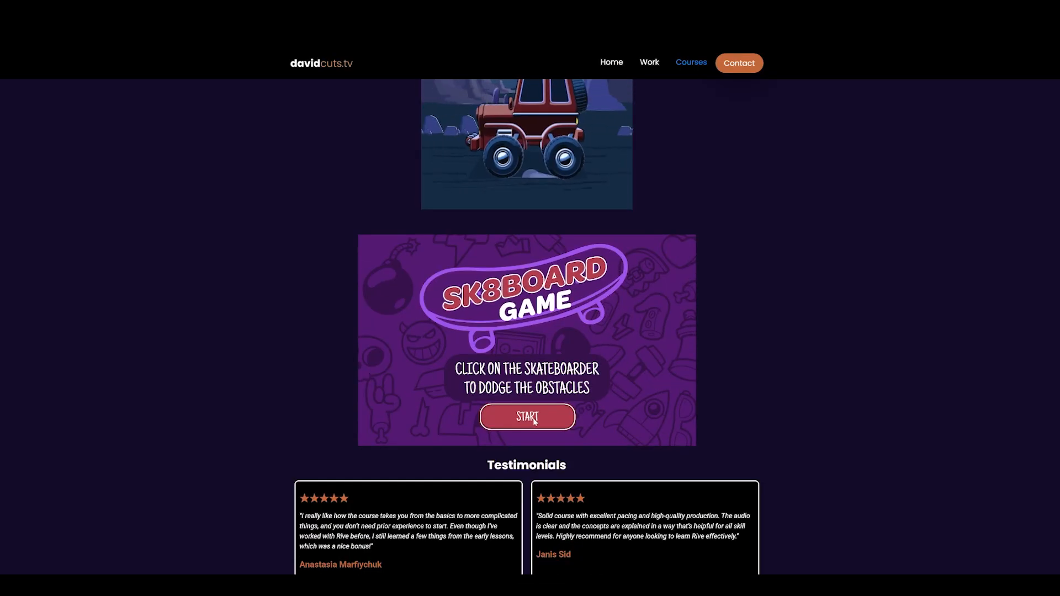
{"action": "left_click", "coordinate": [532, 418]}
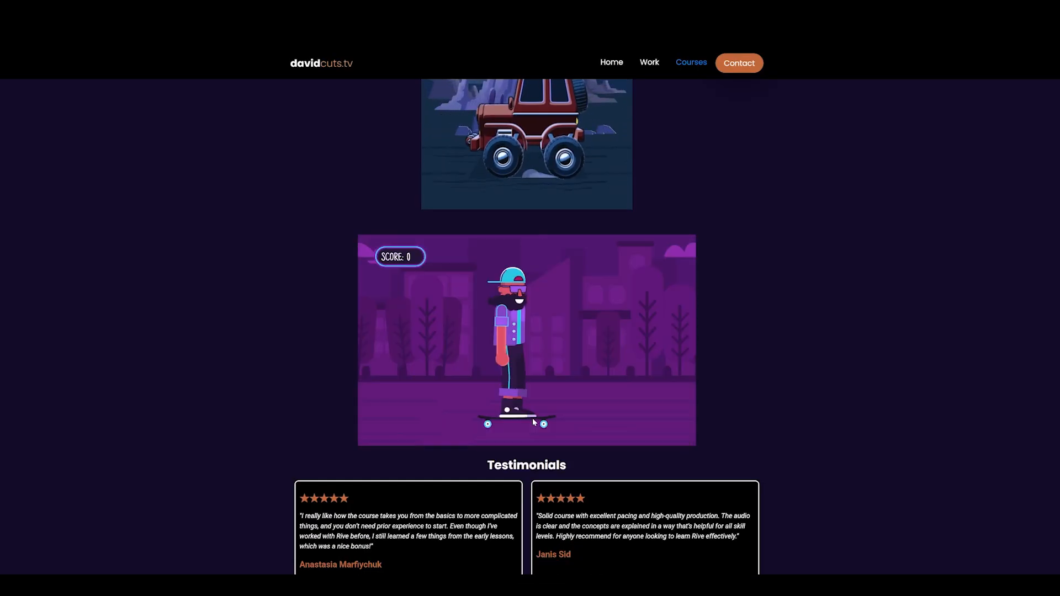
{"action": "left_click", "coordinate": [532, 417]}
{"action": "left_click", "coordinate": [520, 399]}
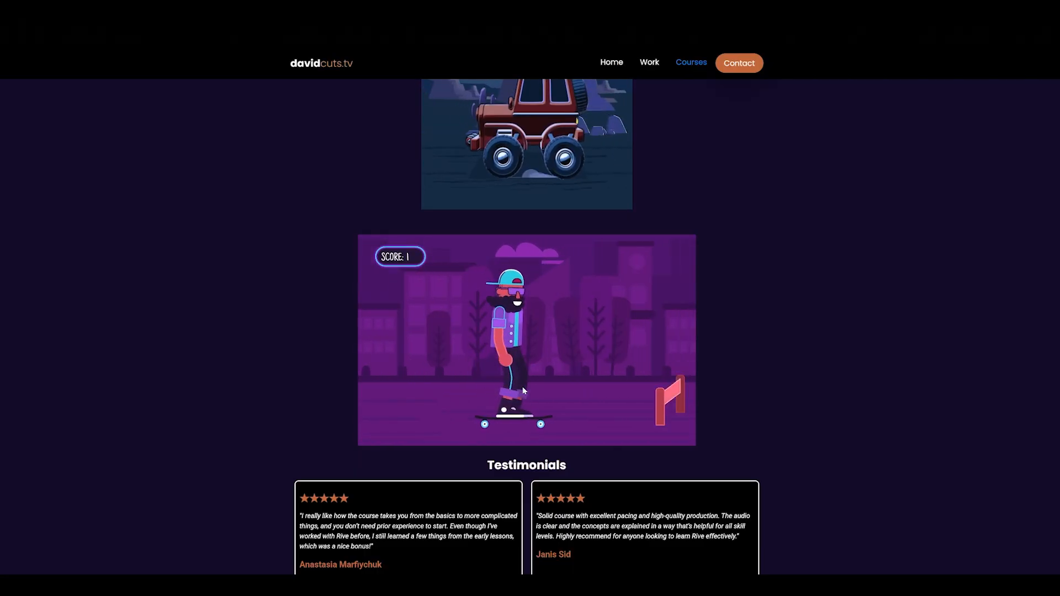
{"action": "left_click", "coordinate": [523, 390]}
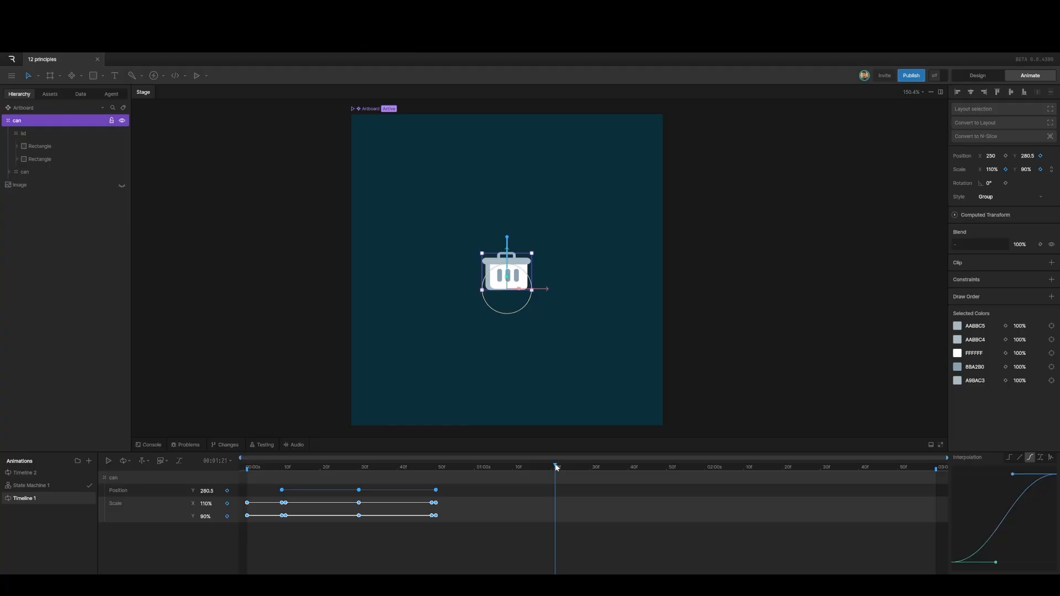
Step: Return to Rive, duplicate the can's starting scale keys at 1 second 30 frames and preview the settling after landing
{"action": "left_click_drag", "start_coordinate": [524, 475], "coordinate": [591, 483]}
{"action": "left_click", "coordinate": [251, 530]}
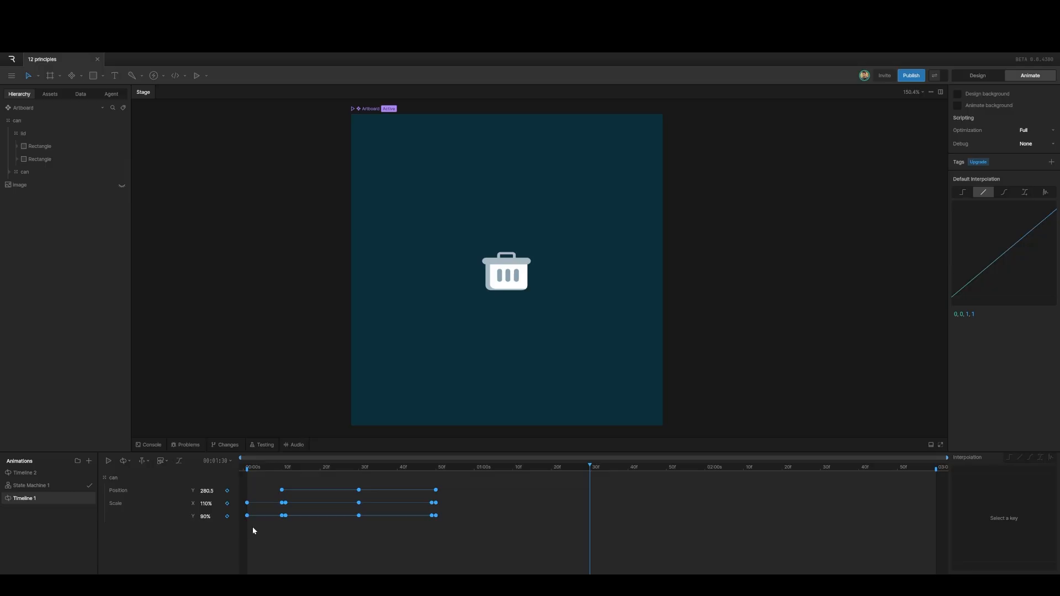
{"action": "left_click", "coordinate": [247, 502]}
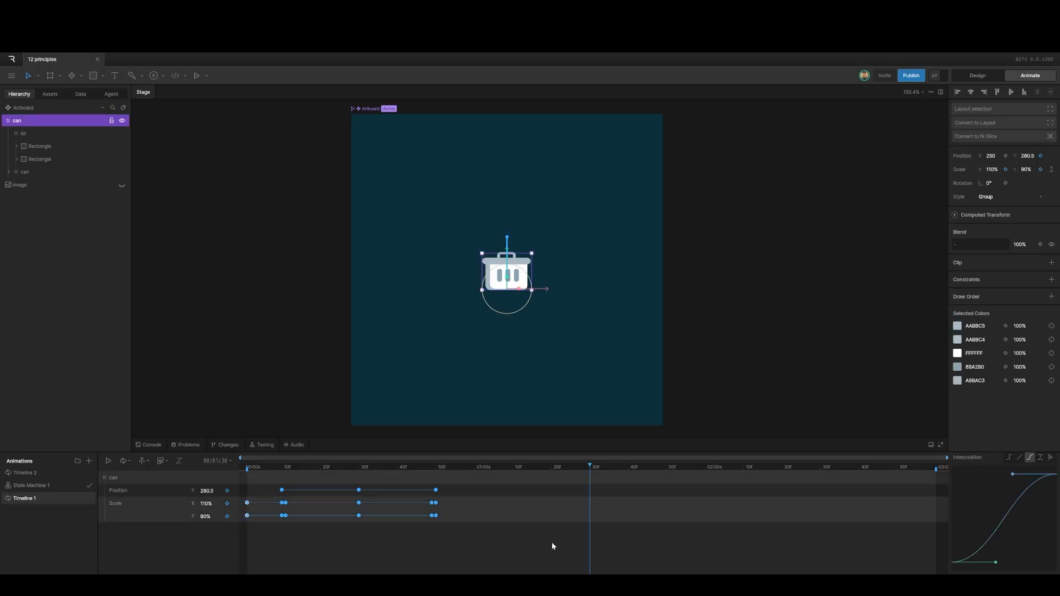
{"action": "key", "text": "ctrl+v"}
{"action": "left_click_drag", "start_coordinate": [591, 469], "coordinate": [434, 491]}
{"action": "key", "text": "space"}
{"action": "key", "text": "space"}
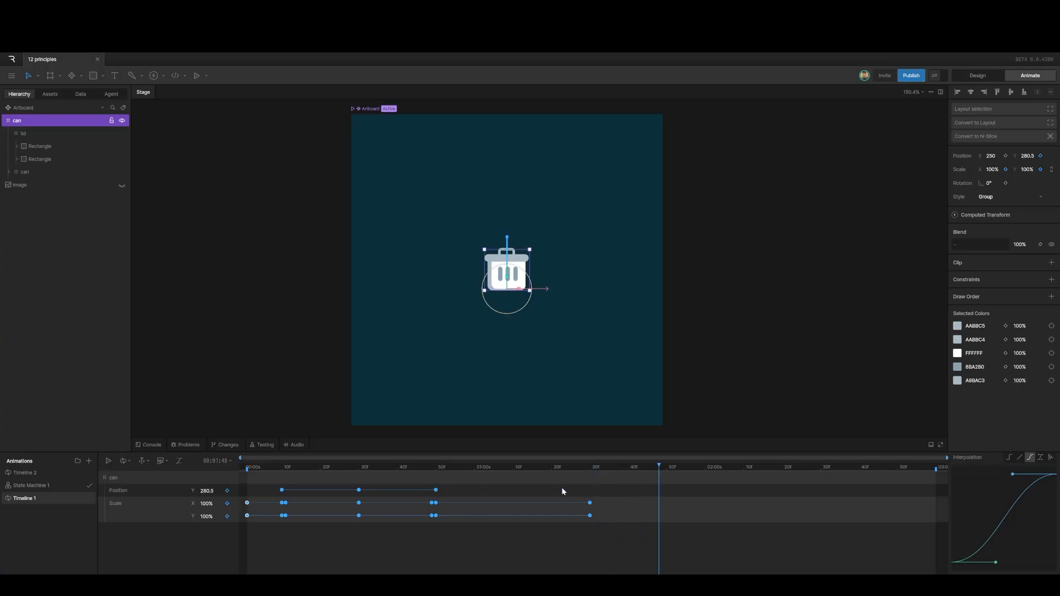
Step: Give the frame 50 scale keys elastic Ease Out interpolation with amplitude 1.53 and period 0.42, and replay the animation
{"action": "left_click_drag", "start_coordinate": [657, 468], "coordinate": [436, 486]}
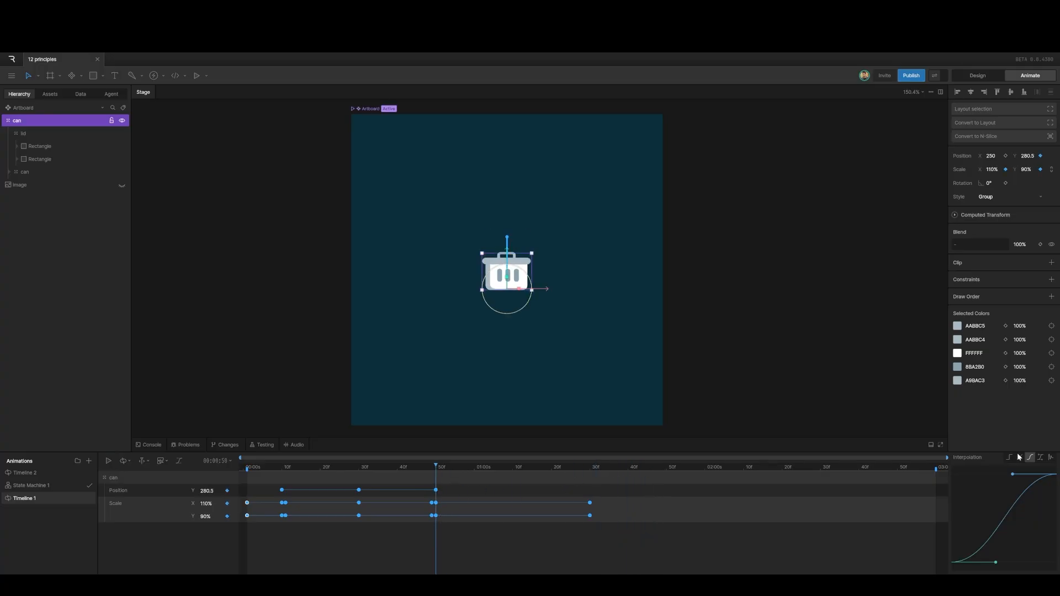
{"action": "left_click_drag", "start_coordinate": [444, 543], "coordinate": [435, 498]}
{"action": "left_click", "coordinate": [1051, 458]}
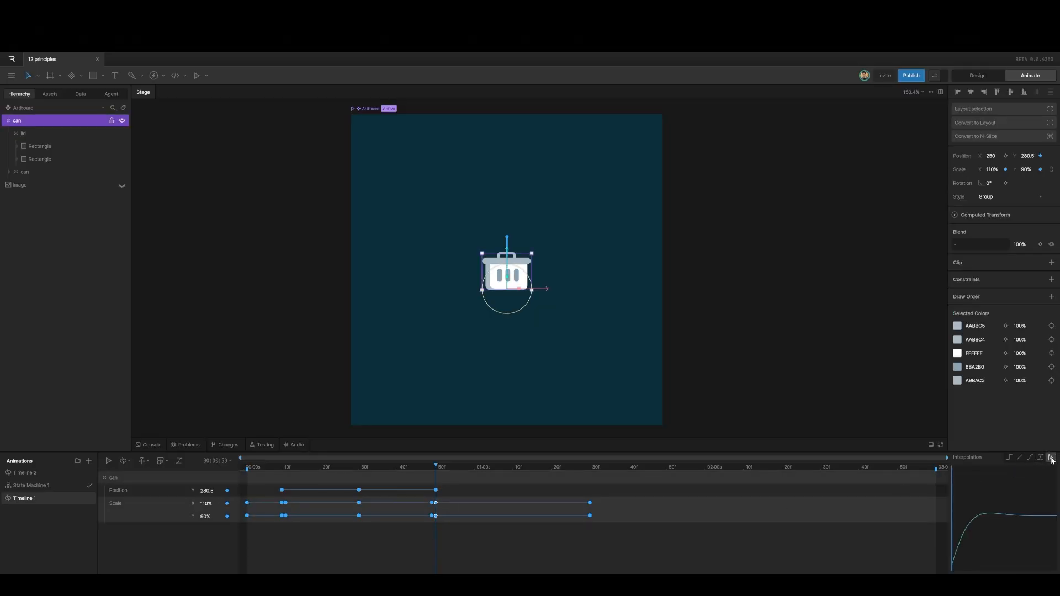
{"action": "scroll", "coordinate": [1009, 495], "scroll_direction": "down", "scroll_amount": 1}
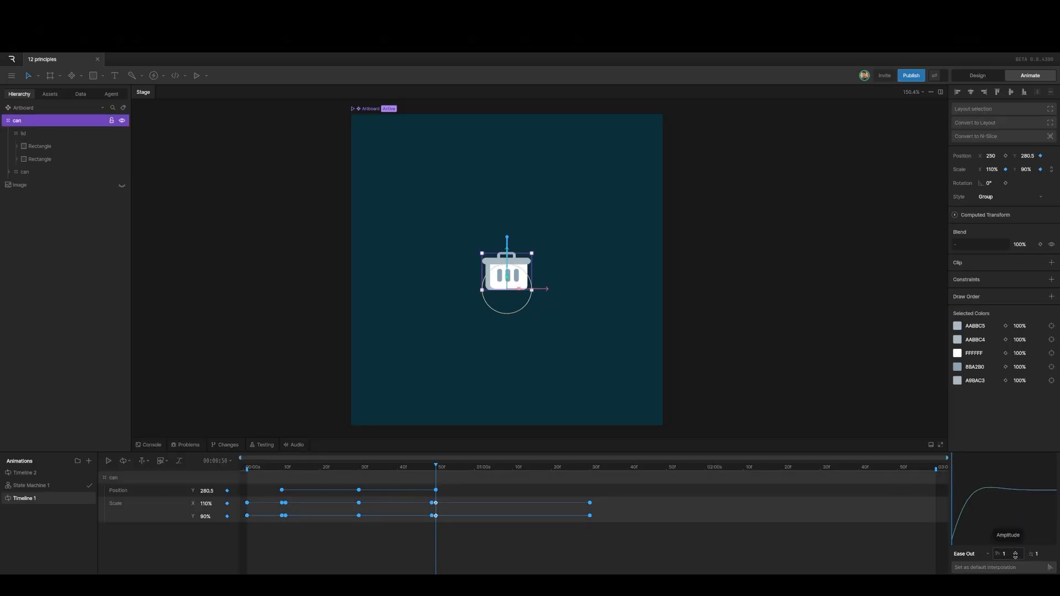
{"action": "left_click", "coordinate": [1008, 554]}
{"action": "type", "text": "1"}
{"action": "left_click_drag", "start_coordinate": [1001, 553], "coordinate": [1027, 553]}
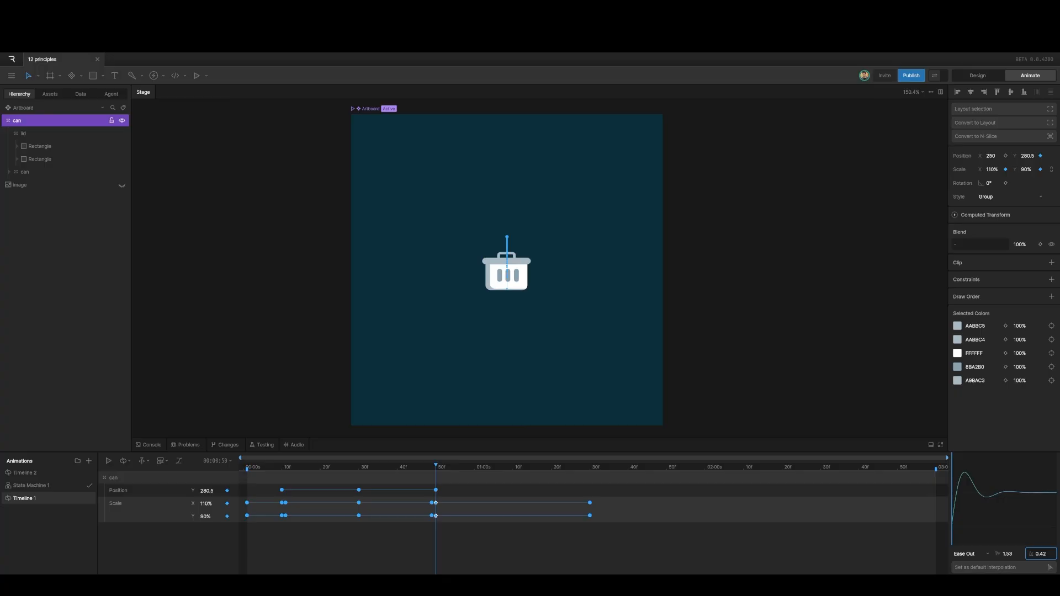
{"action": "key", "text": "space"}
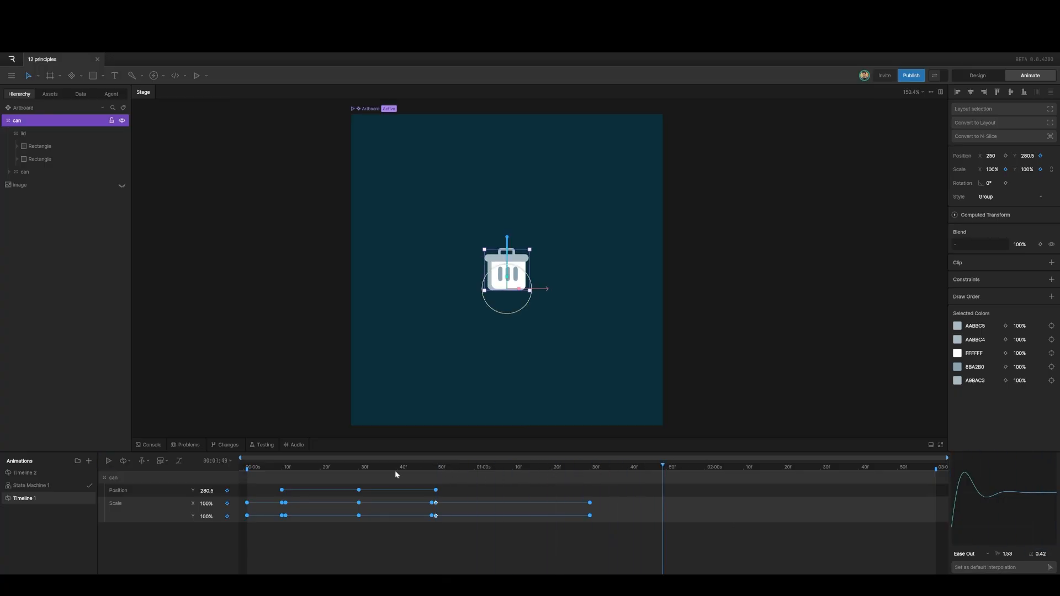
{"action": "left_click_drag", "start_coordinate": [662, 466], "coordinate": [248, 472]}
{"action": "key", "text": "space"}
{"action": "left_click_drag", "start_coordinate": [647, 469], "coordinate": [588, 476]}
Step: Key the lid group's rotation at 0° on frame 10 and at -27° on frame 30, the top of the jump
{"action": "left_click_drag", "start_coordinate": [594, 465], "coordinate": [280, 484]}
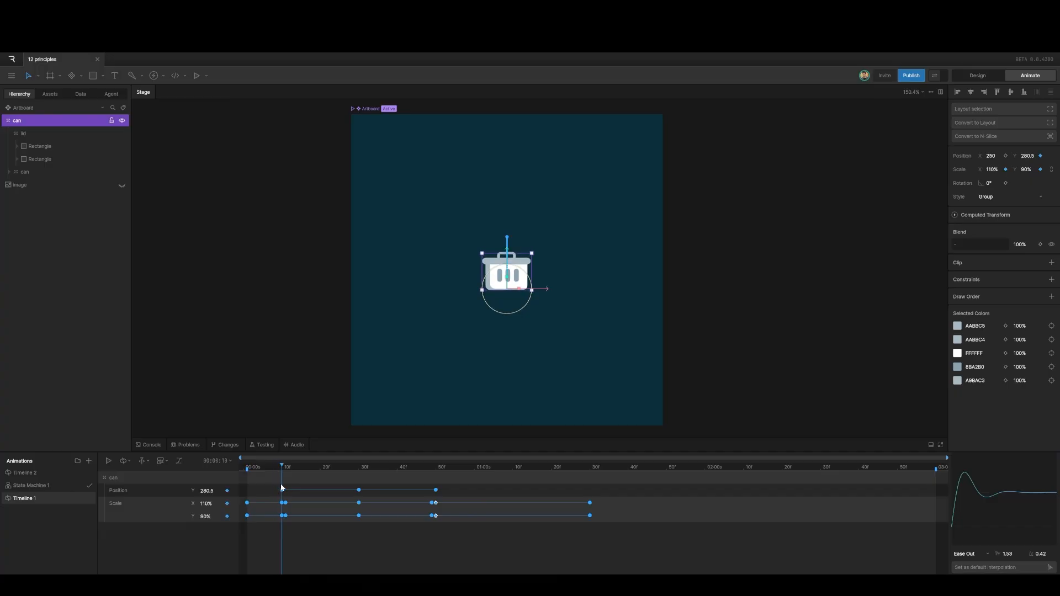
{"action": "left_click", "coordinate": [23, 173]}
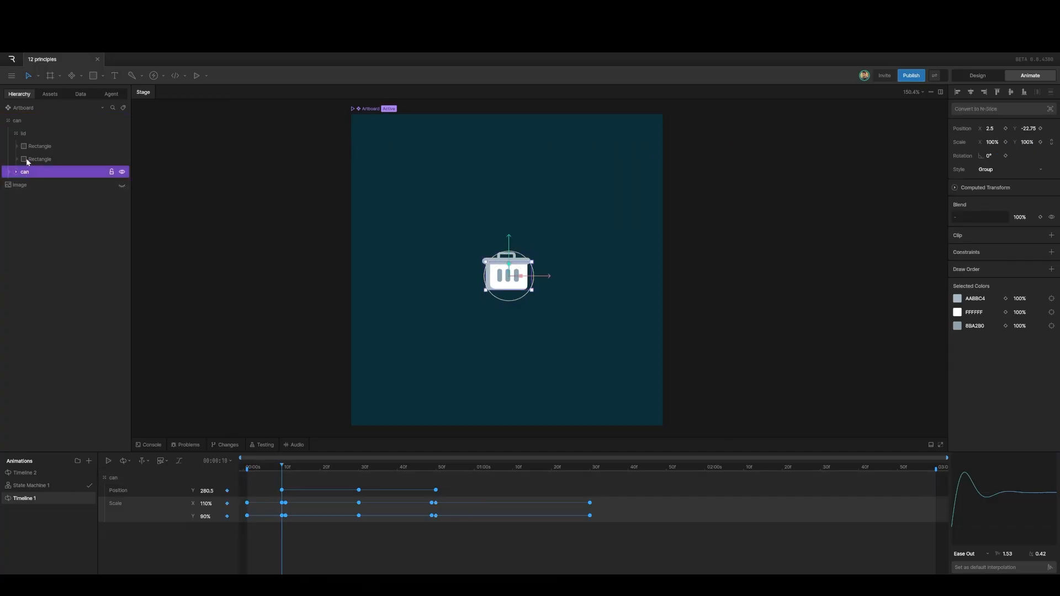
{"action": "left_click", "coordinate": [22, 128]}
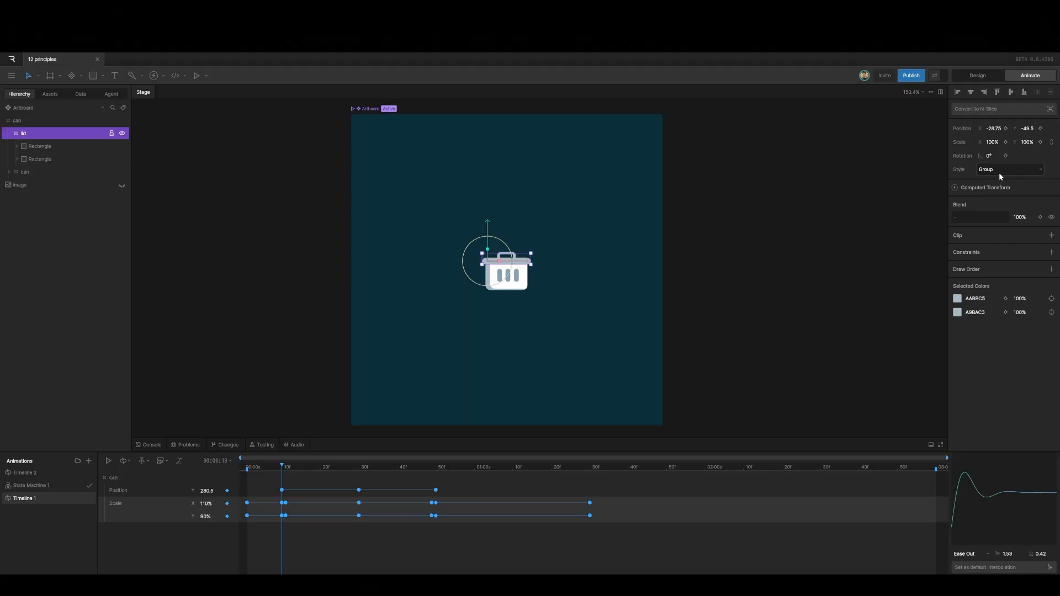
{"action": "left_click", "coordinate": [1006, 155]}
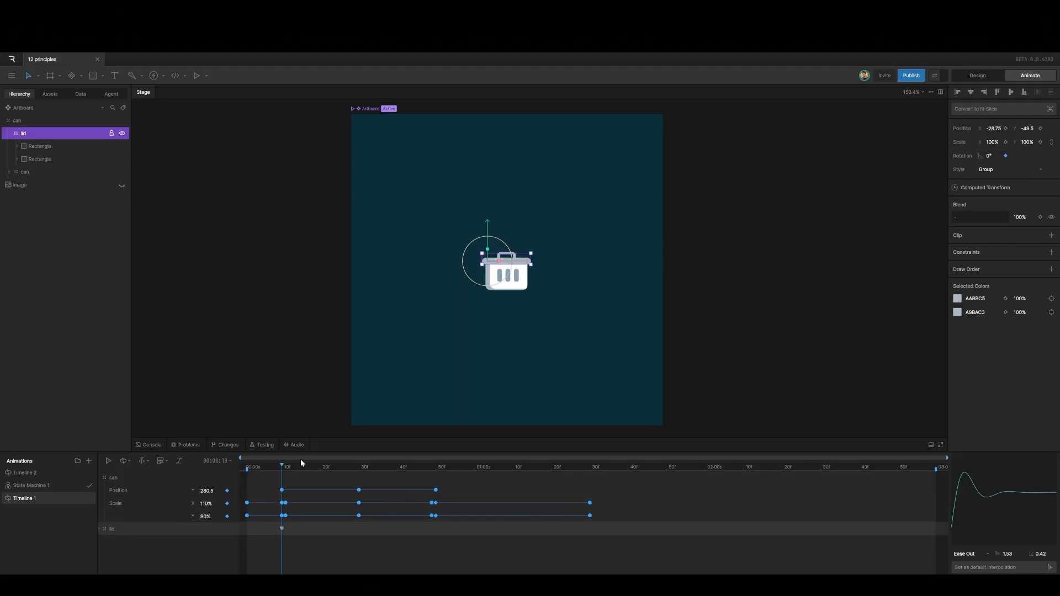
{"action": "left_click_drag", "start_coordinate": [283, 467], "coordinate": [359, 472]}
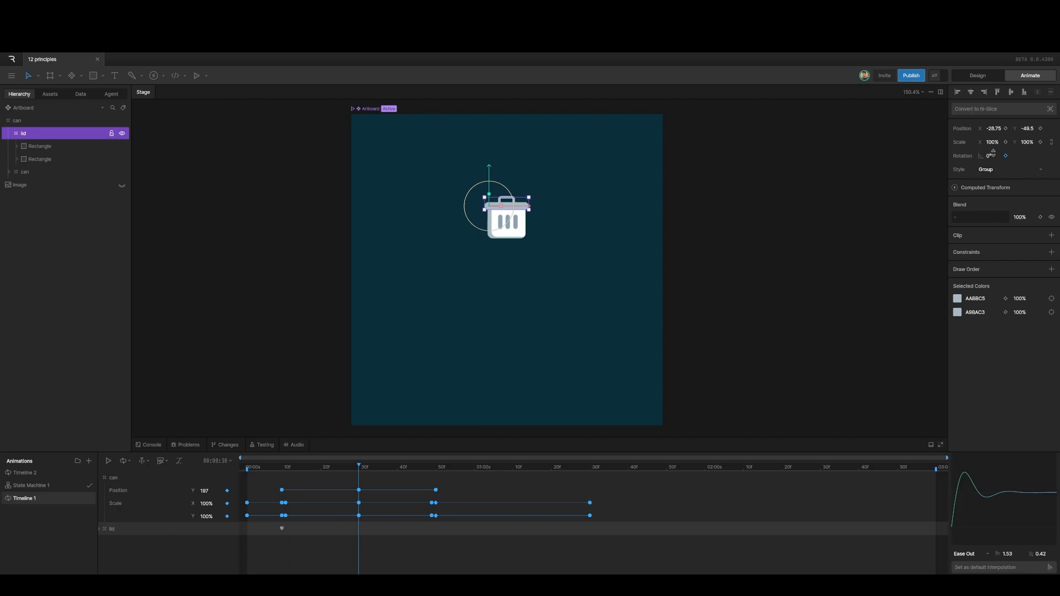
{"action": "left_click_drag", "start_coordinate": [992, 154], "coordinate": [982, 170]}
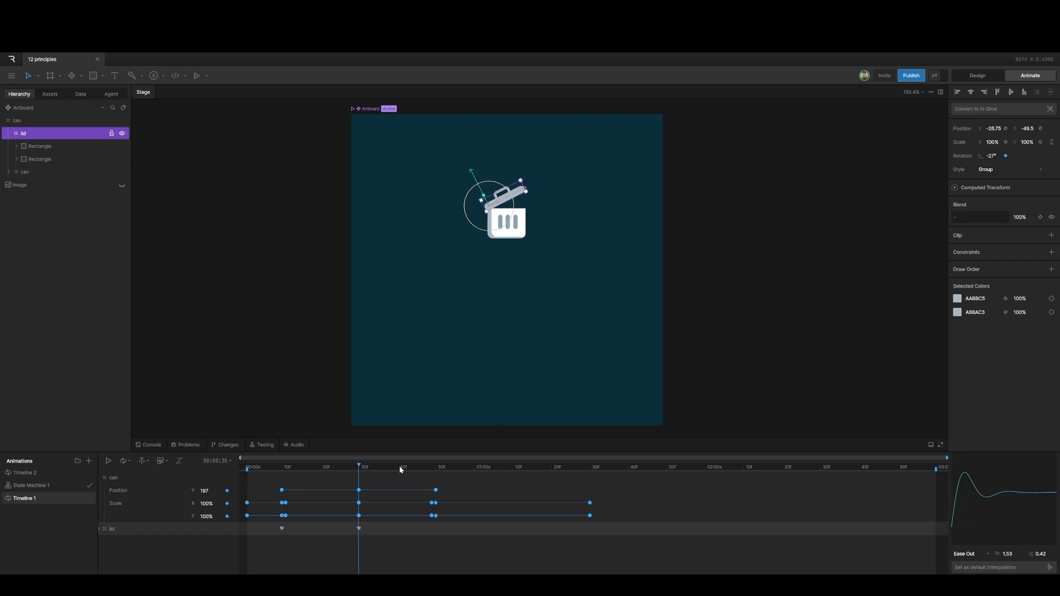
Step: Copy the lid's closed rotation key to frame 50 and give all three lid keys cubic interpolation
{"action": "left_click_drag", "start_coordinate": [358, 469], "coordinate": [436, 470]}
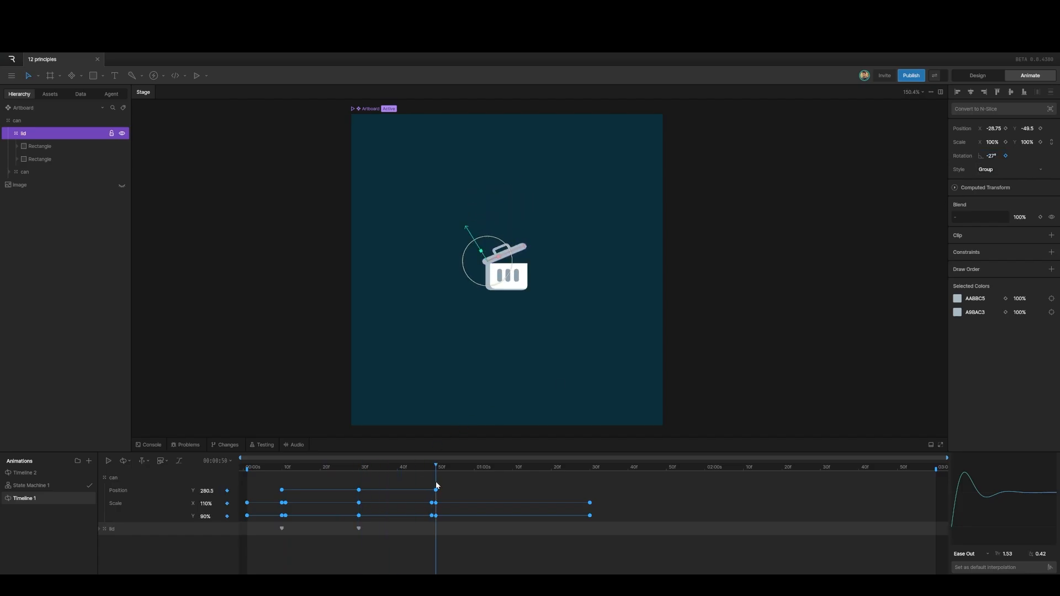
{"action": "key", "text": "ctrl+c"}
{"action": "left_click_drag", "start_coordinate": [289, 535], "coordinate": [443, 547]}
{"action": "key", "text": "ctrl+v"}
{"action": "left_click", "coordinate": [1030, 457]}
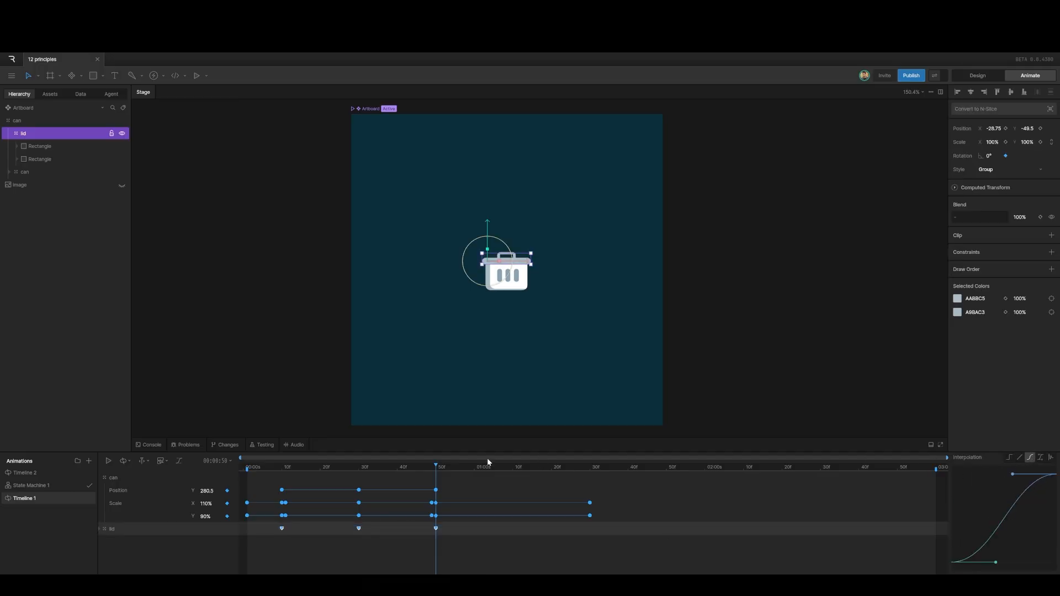
Step: Play the animation from around frame 7 to preview the lid opening and closing during the jump
{"action": "left_click_drag", "start_coordinate": [431, 469], "coordinate": [269, 475]}
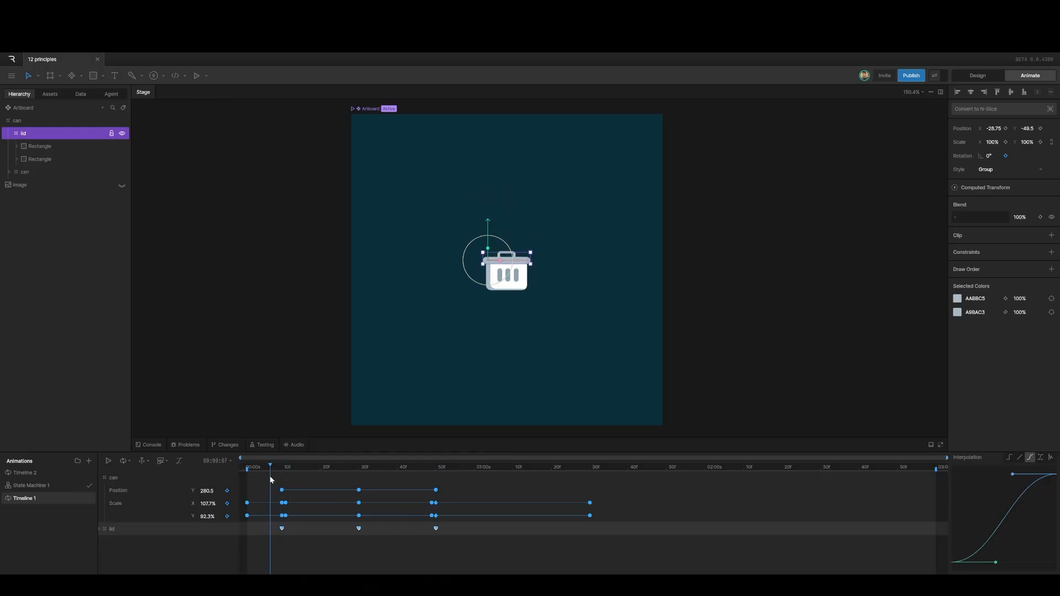
{"action": "key", "text": "space"}
{"action": "key", "text": "space"}
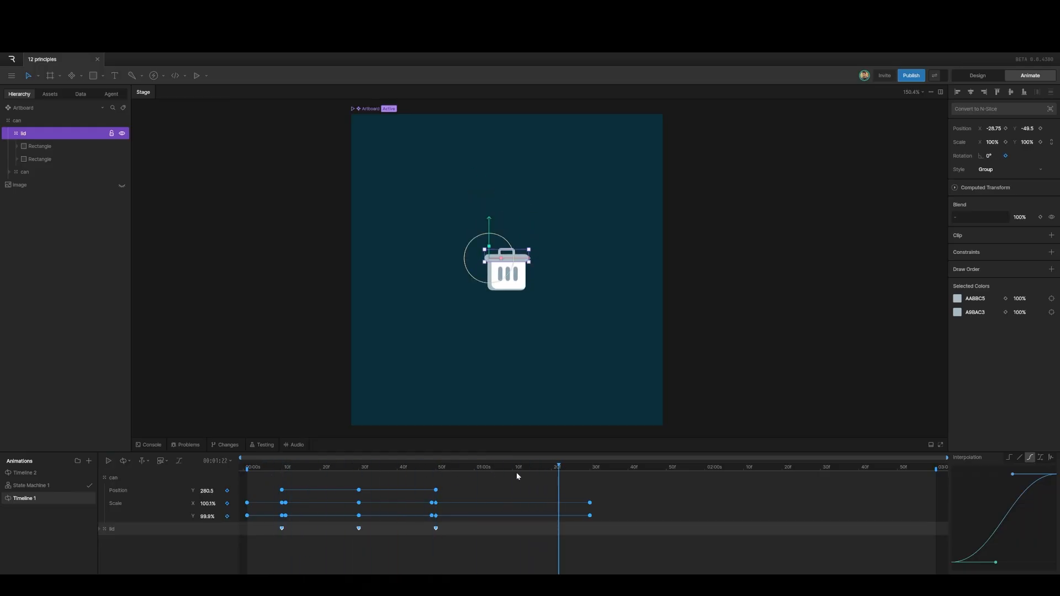
Step: Shift all three lid keys 3 frames later so the first sits on frame 13, and replay the jump
{"action": "left_click_drag", "start_coordinate": [560, 469], "coordinate": [281, 475]}
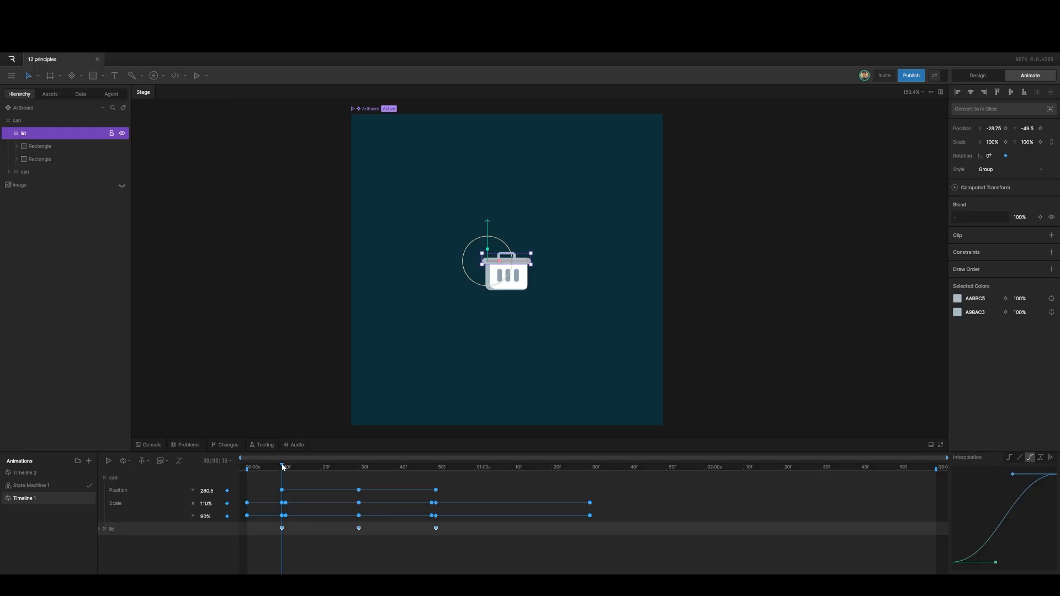
{"action": "mouse_move", "coordinate": [282, 467]}
{"action": "left_mouse_down"}
{"action": "mouse_move", "coordinate": [314, 472]}
{"action": "mouse_move", "coordinate": [293, 485]}
{"action": "left_mouse_up"}
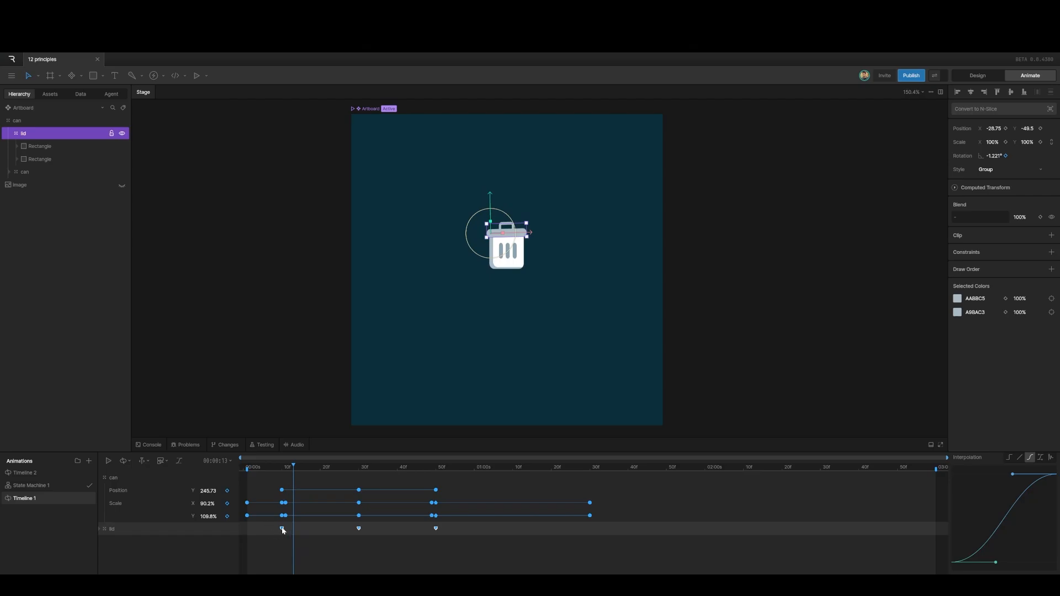
{"action": "left_click_drag", "start_coordinate": [282, 529], "coordinate": [294, 530]}
{"action": "left_click_drag", "start_coordinate": [294, 466], "coordinate": [279, 475]}
{"action": "key", "text": "space"}
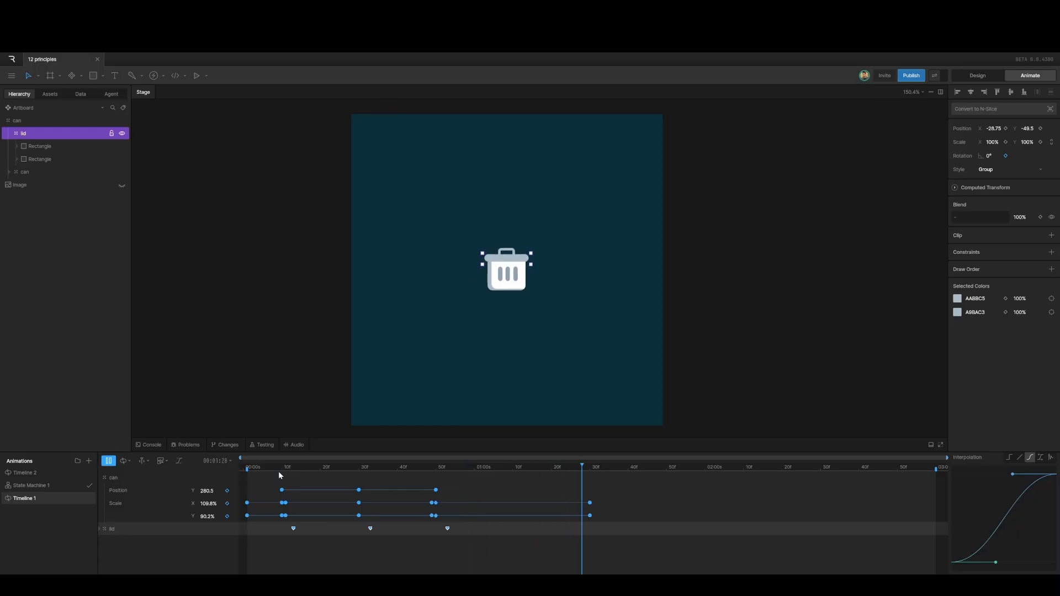
{"action": "key", "text": "space"}
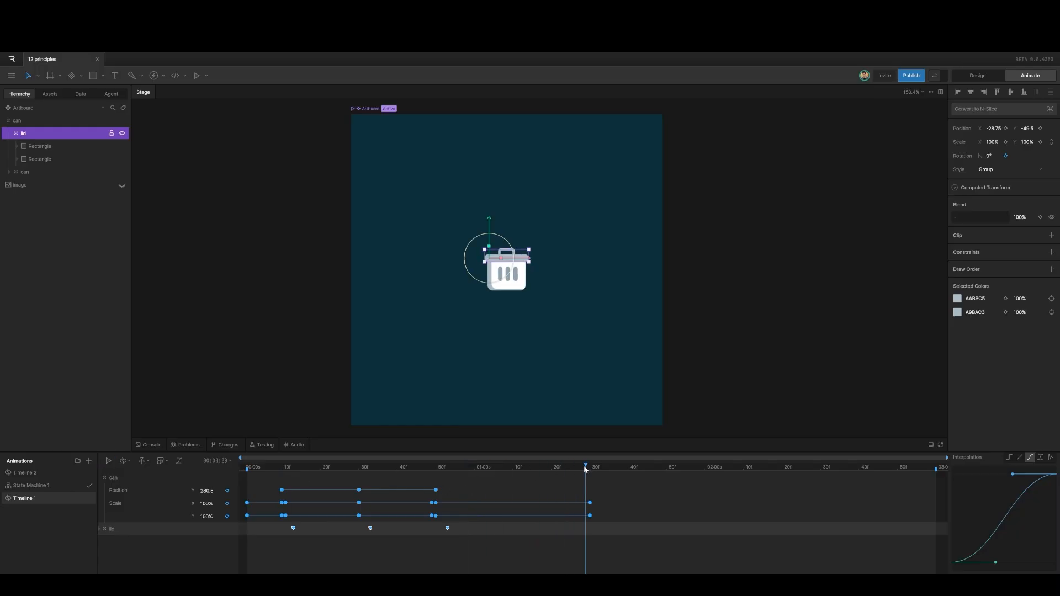
Step: Check the offset lid keys against the landing at frame 53 and replay the animation from frame 9
{"action": "left_click_drag", "start_coordinate": [586, 467], "coordinate": [447, 495]}
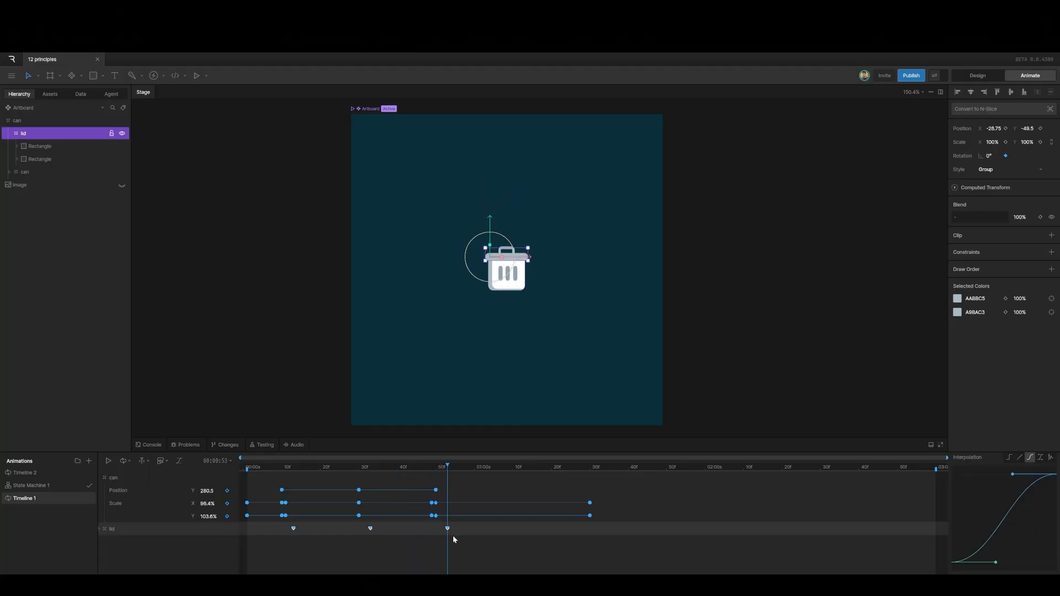
{"action": "left_click_drag", "start_coordinate": [452, 535], "coordinate": [272, 527]}
{"action": "left_click_drag", "start_coordinate": [446, 469], "coordinate": [278, 500]}
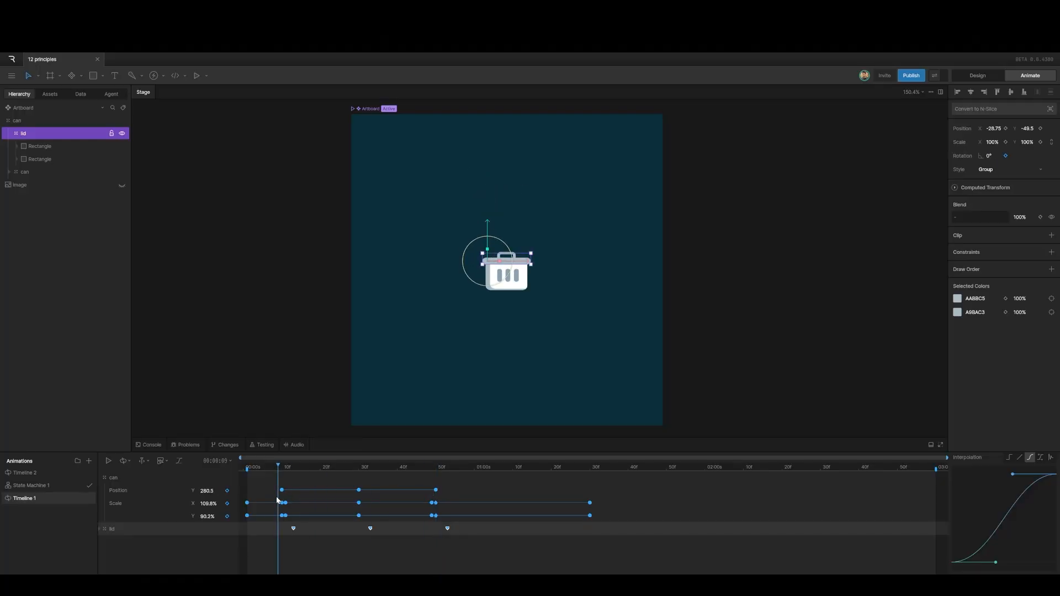
{"action": "key", "text": "space"}
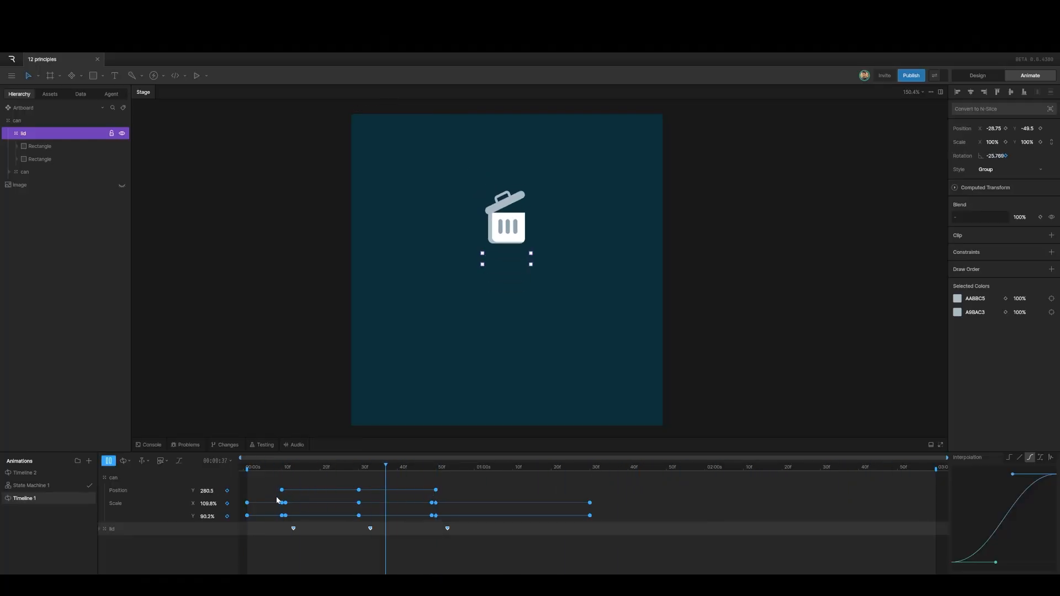
{"action": "key", "text": "space"}
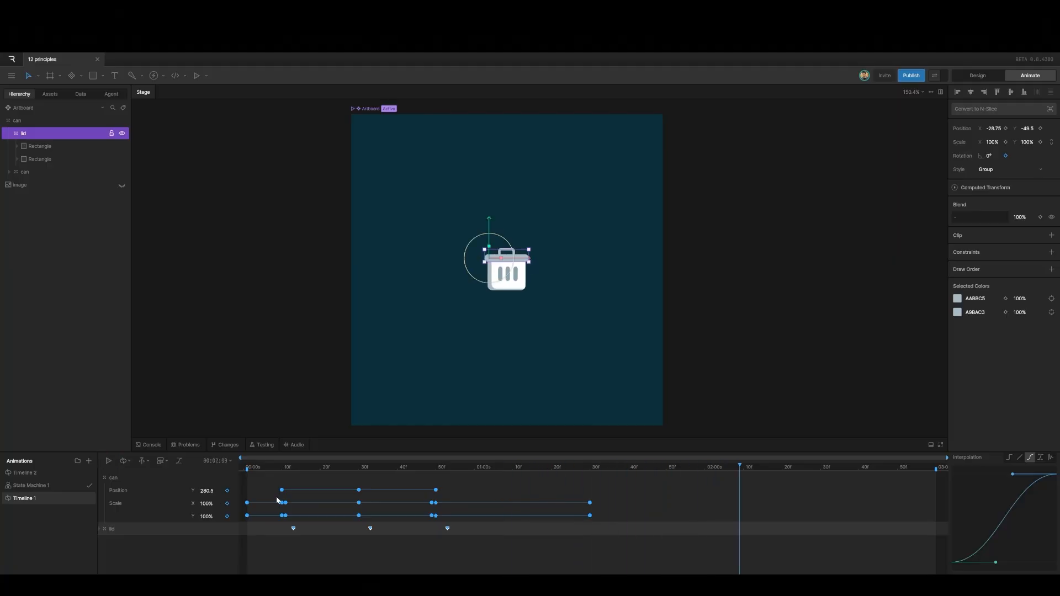